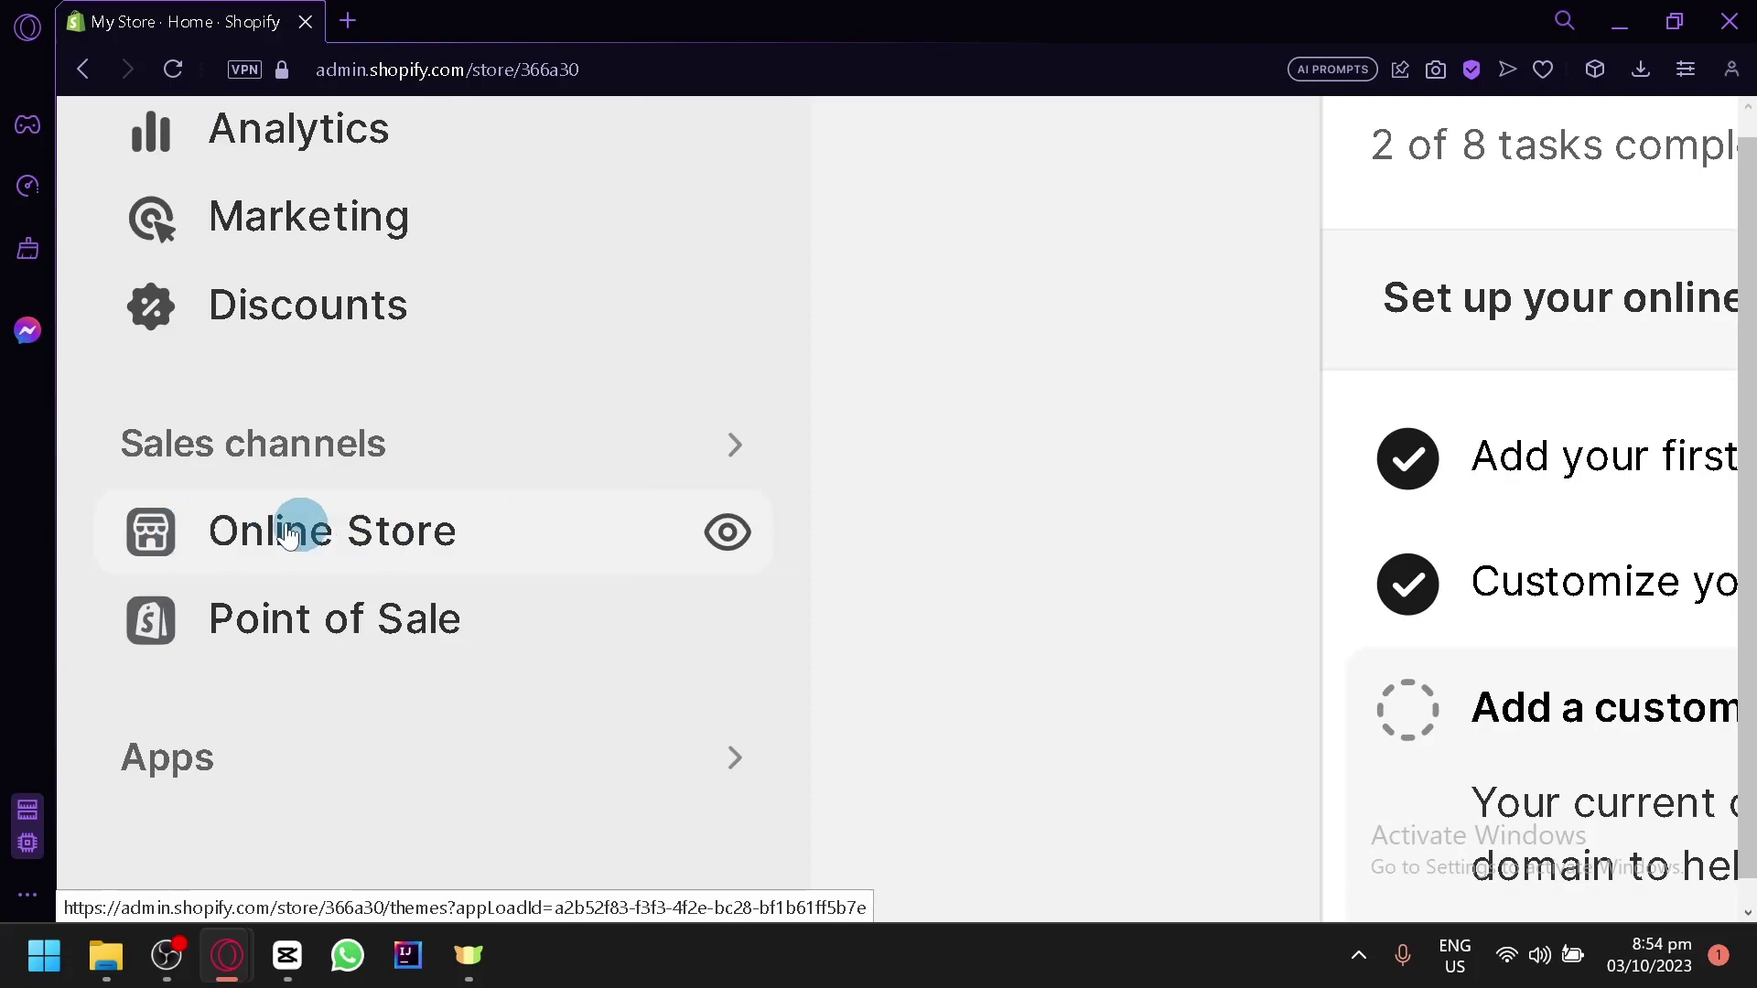
Open the list of pages in the Online Store sales channel.
left_click(284, 545)
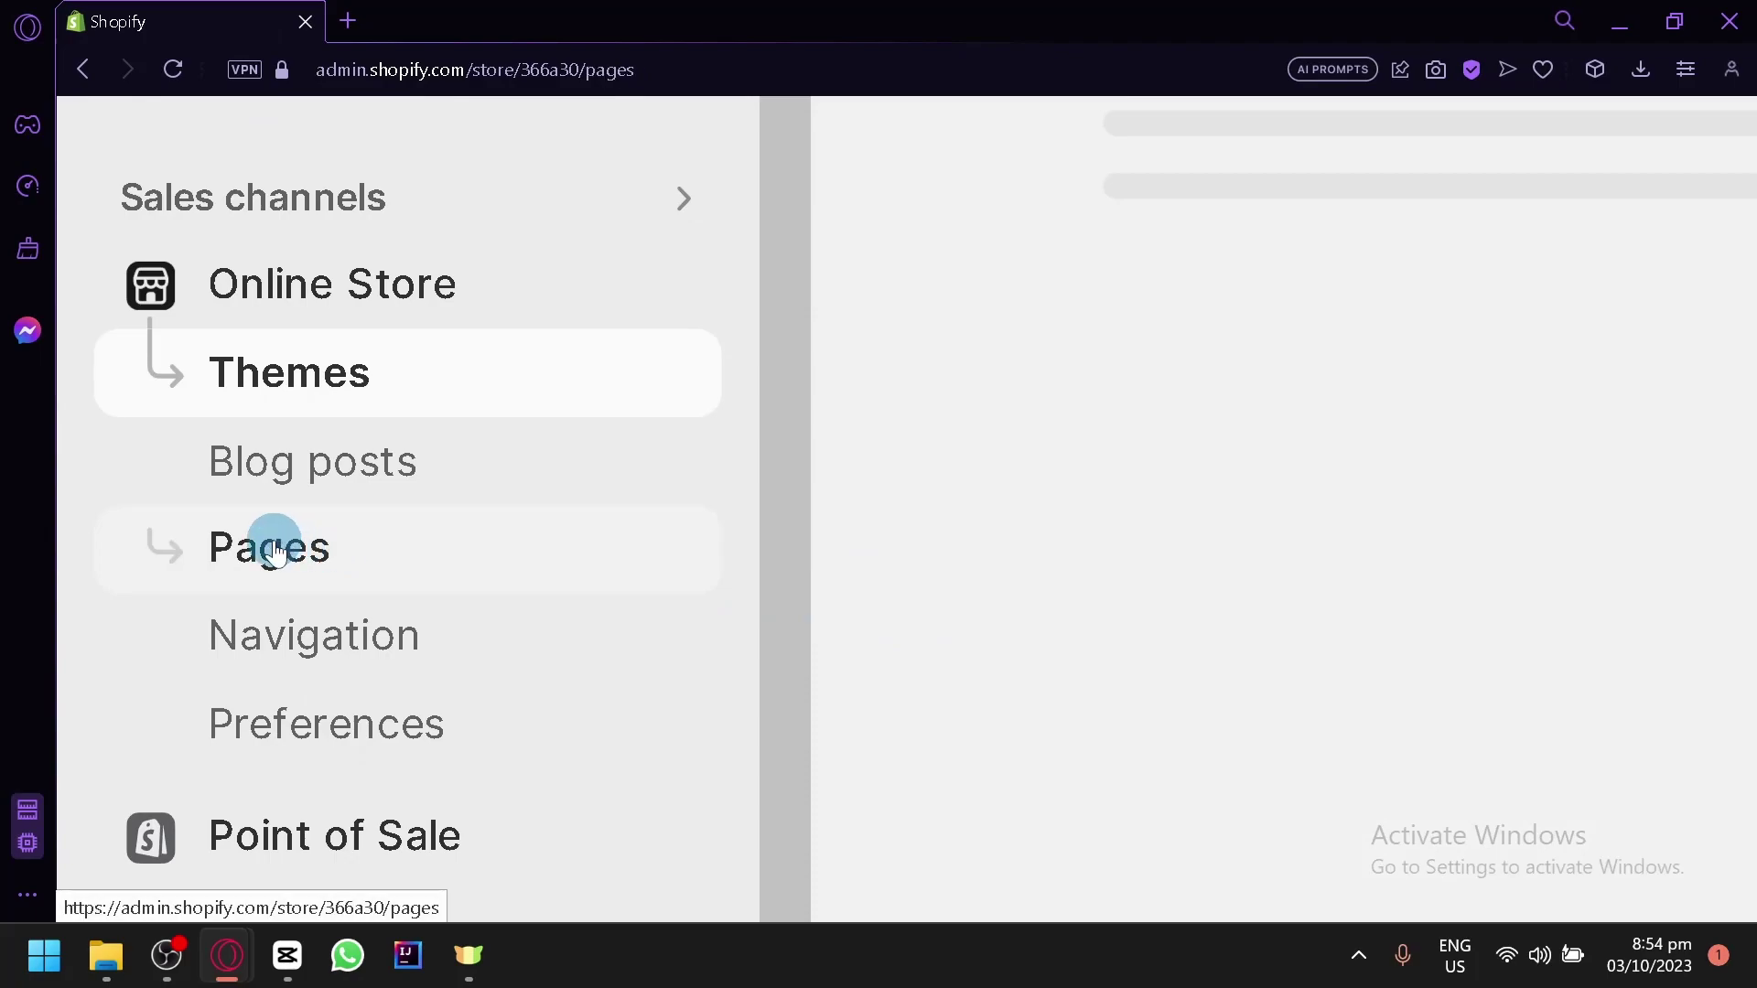
left_click(274, 549)
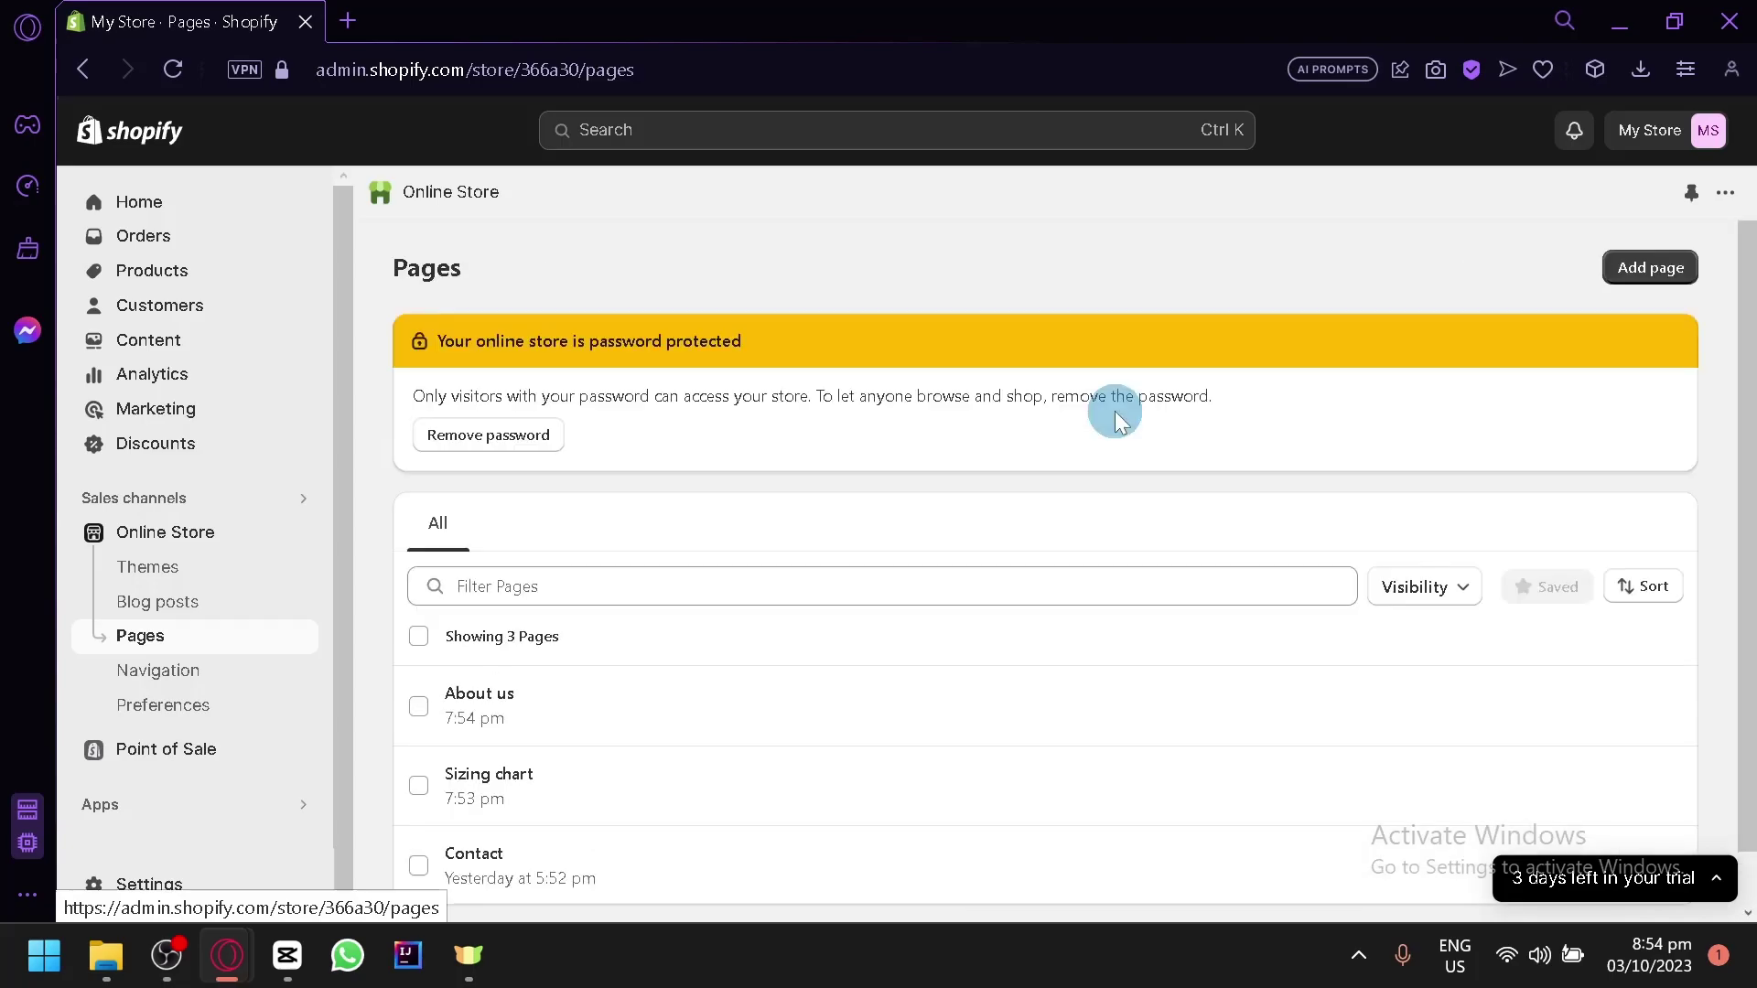
scroll(1114, 412, "down", 1)
scroll(1115, 411, "up", 1)
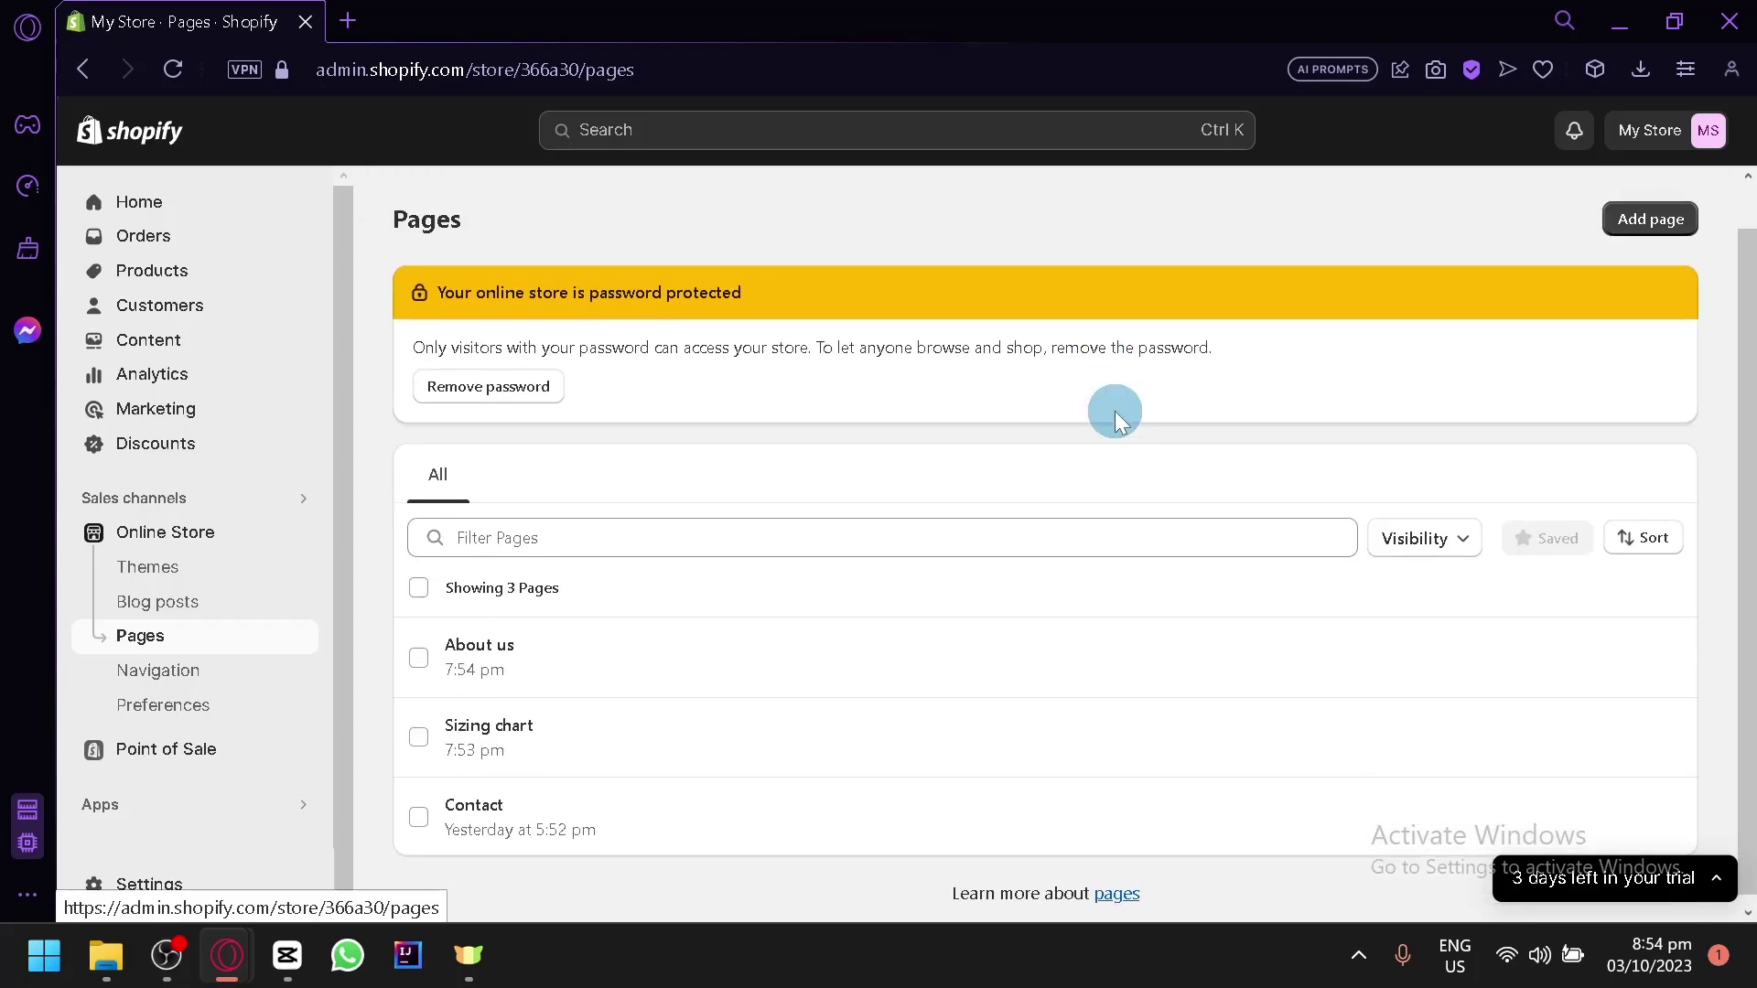
Add a new page titled "Coming soon" with no content and save it.
left_click(1639, 221)
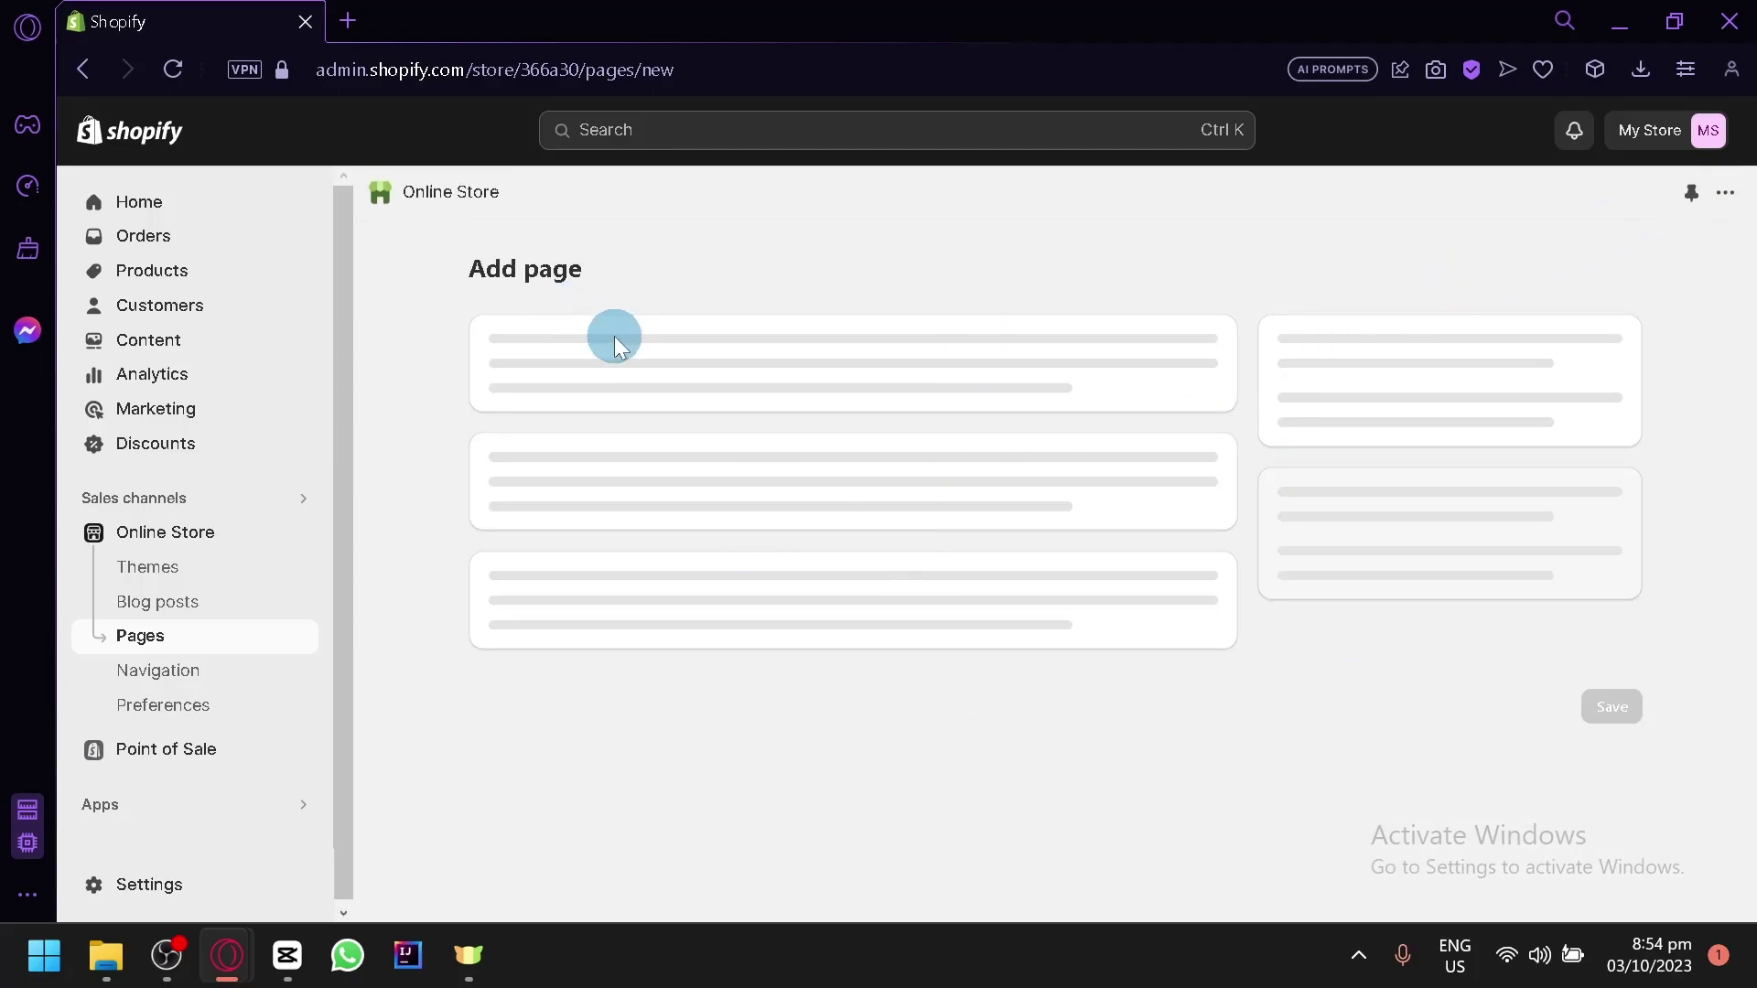
left_click(609, 378)
type("Coming soon")
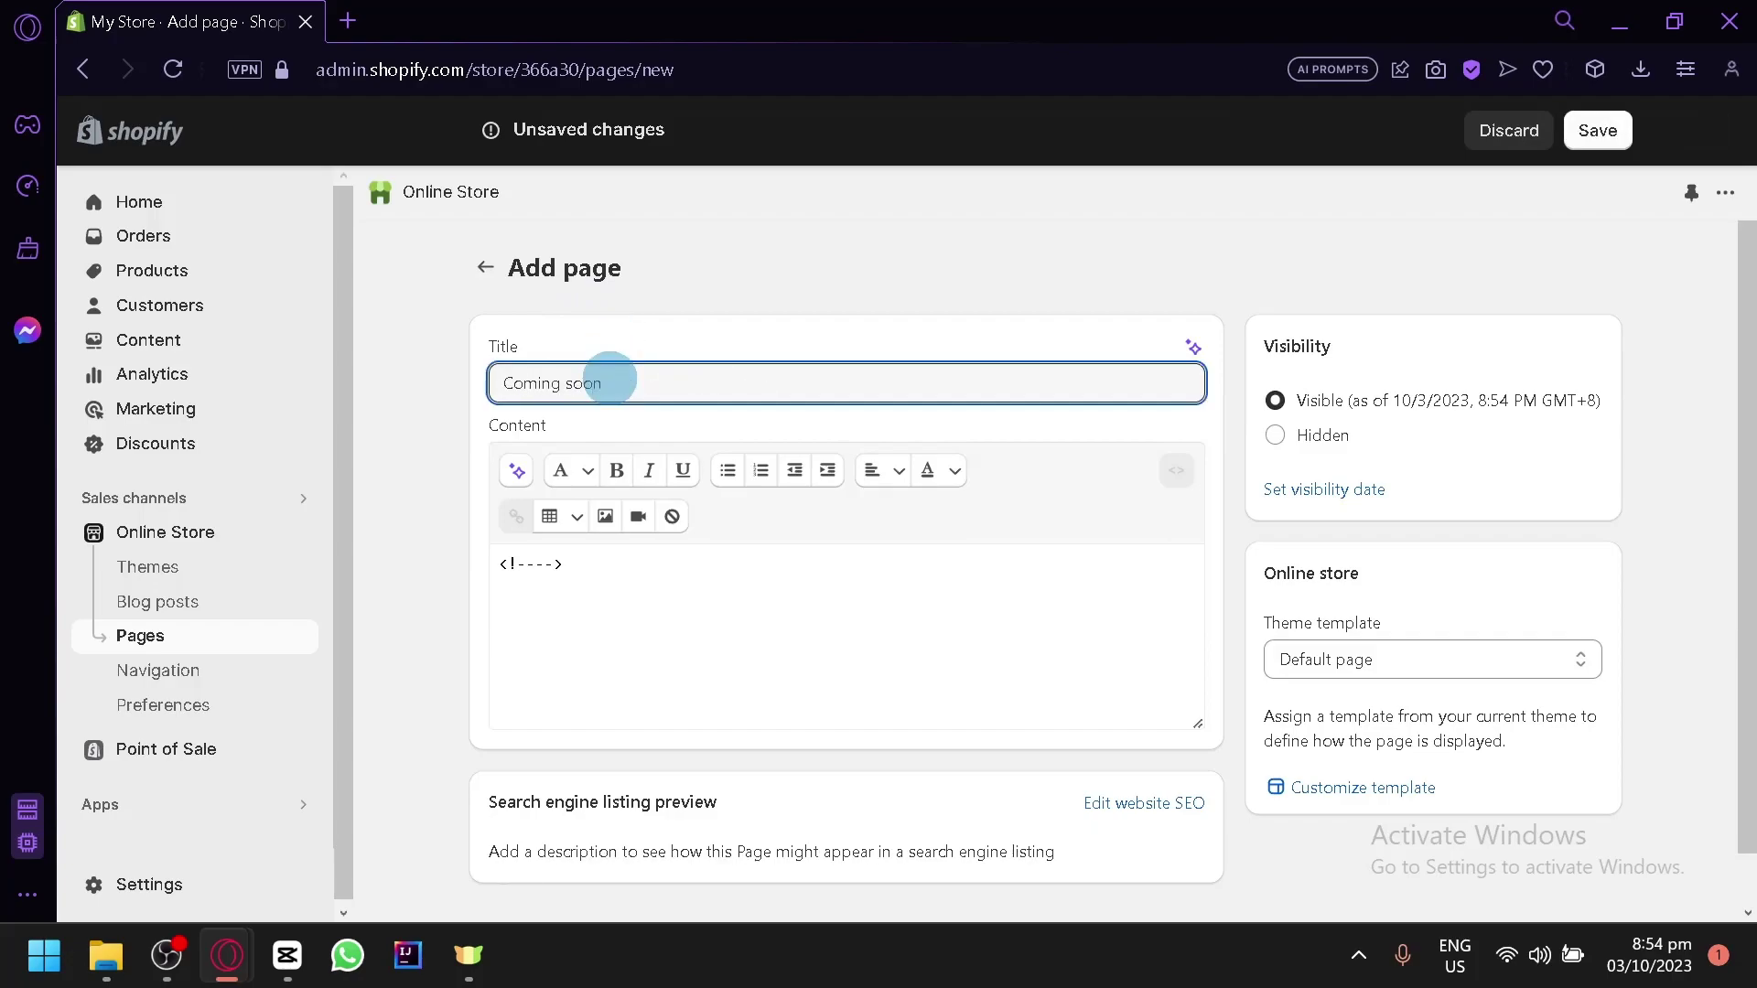
left_click(733, 607)
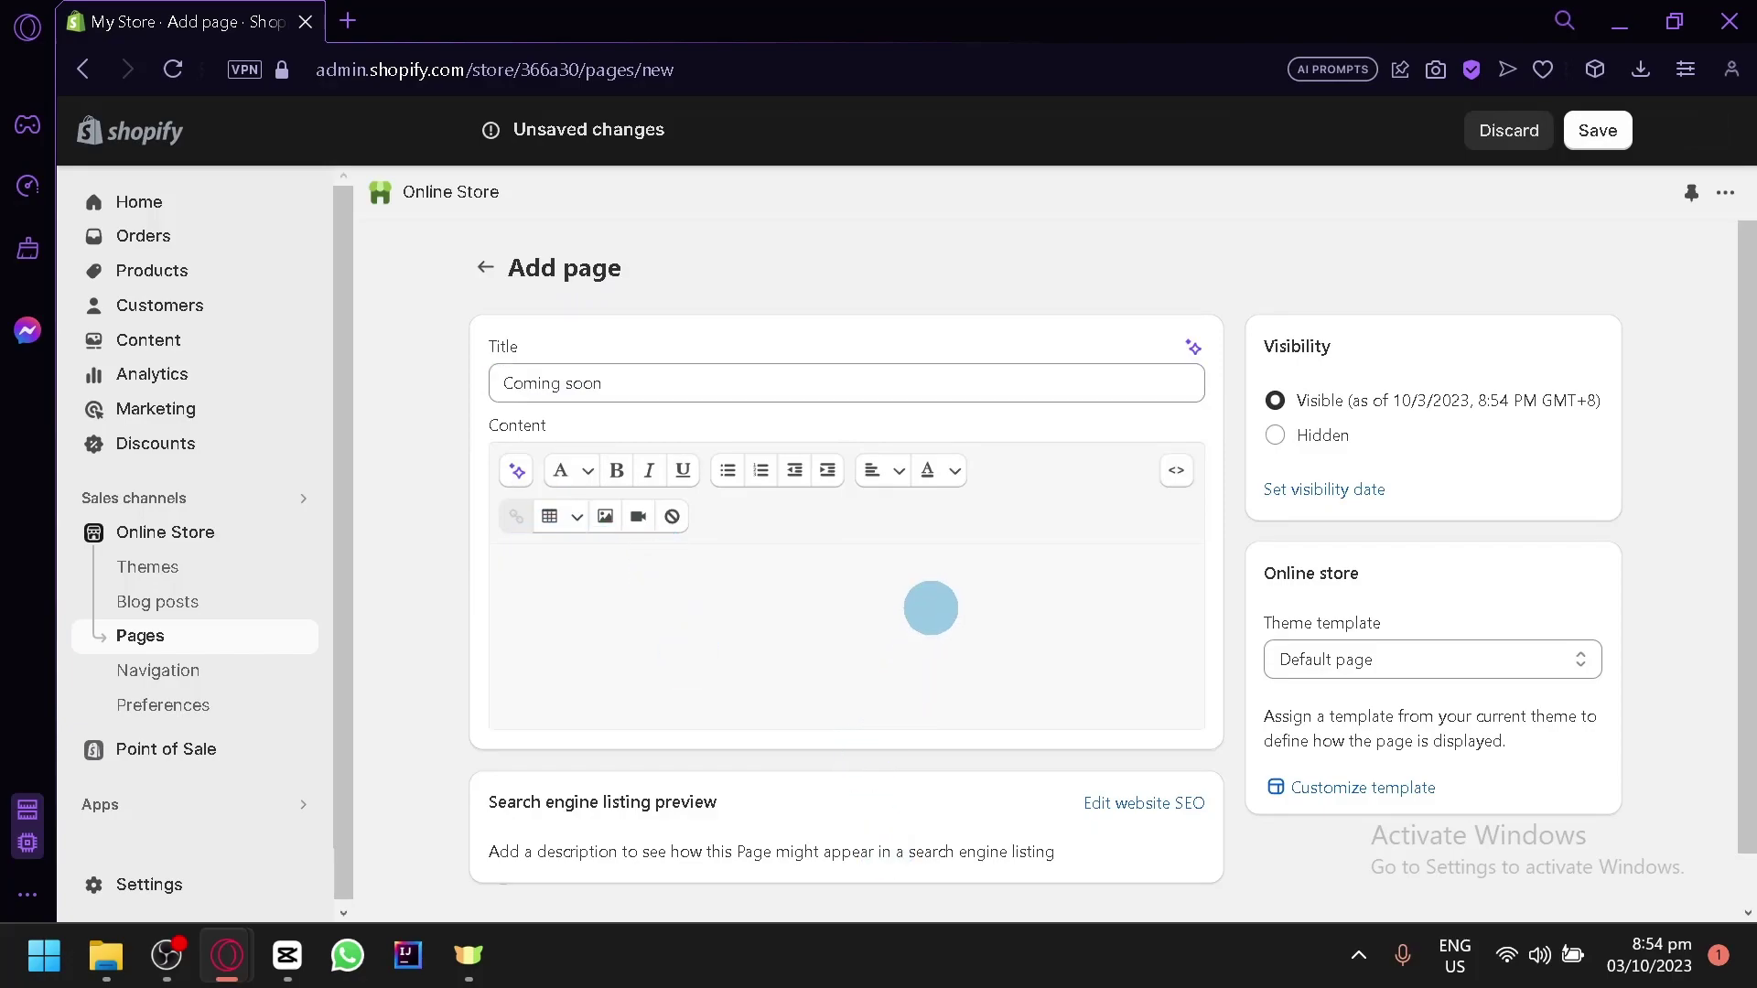
left_click(1608, 133)
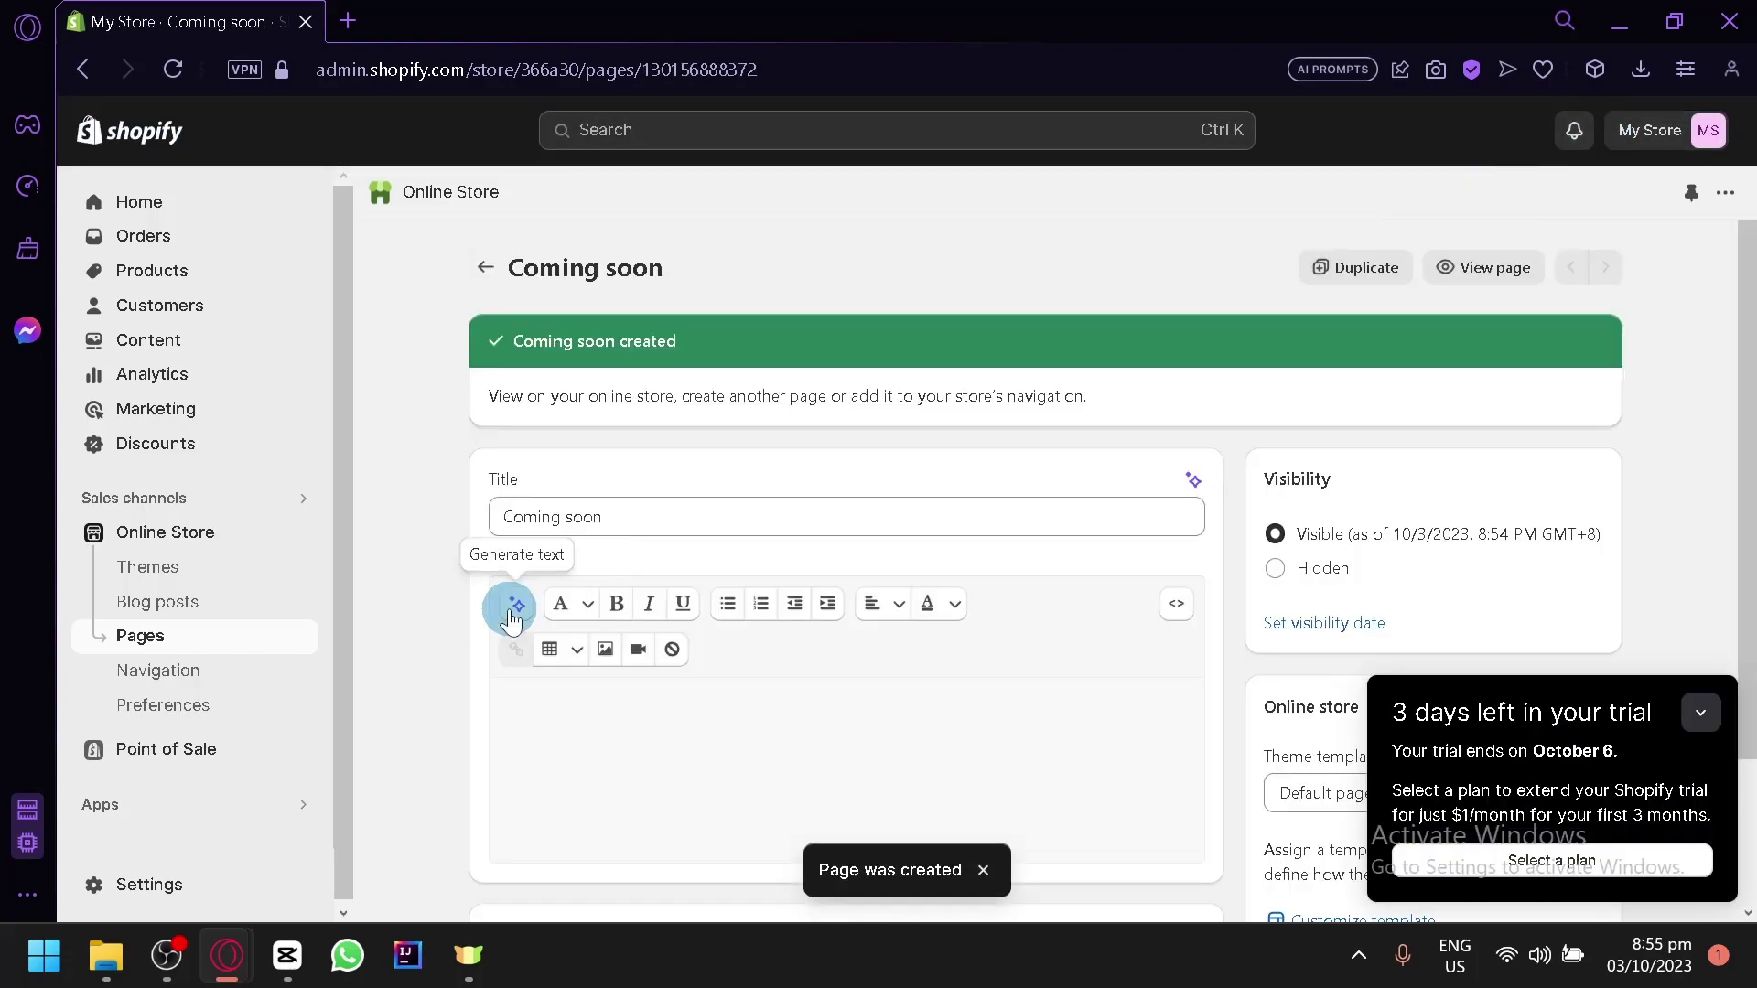
Add a menu item linking to the Coming soon page to the store's Main menu and save the menu.
left_click(188, 672)
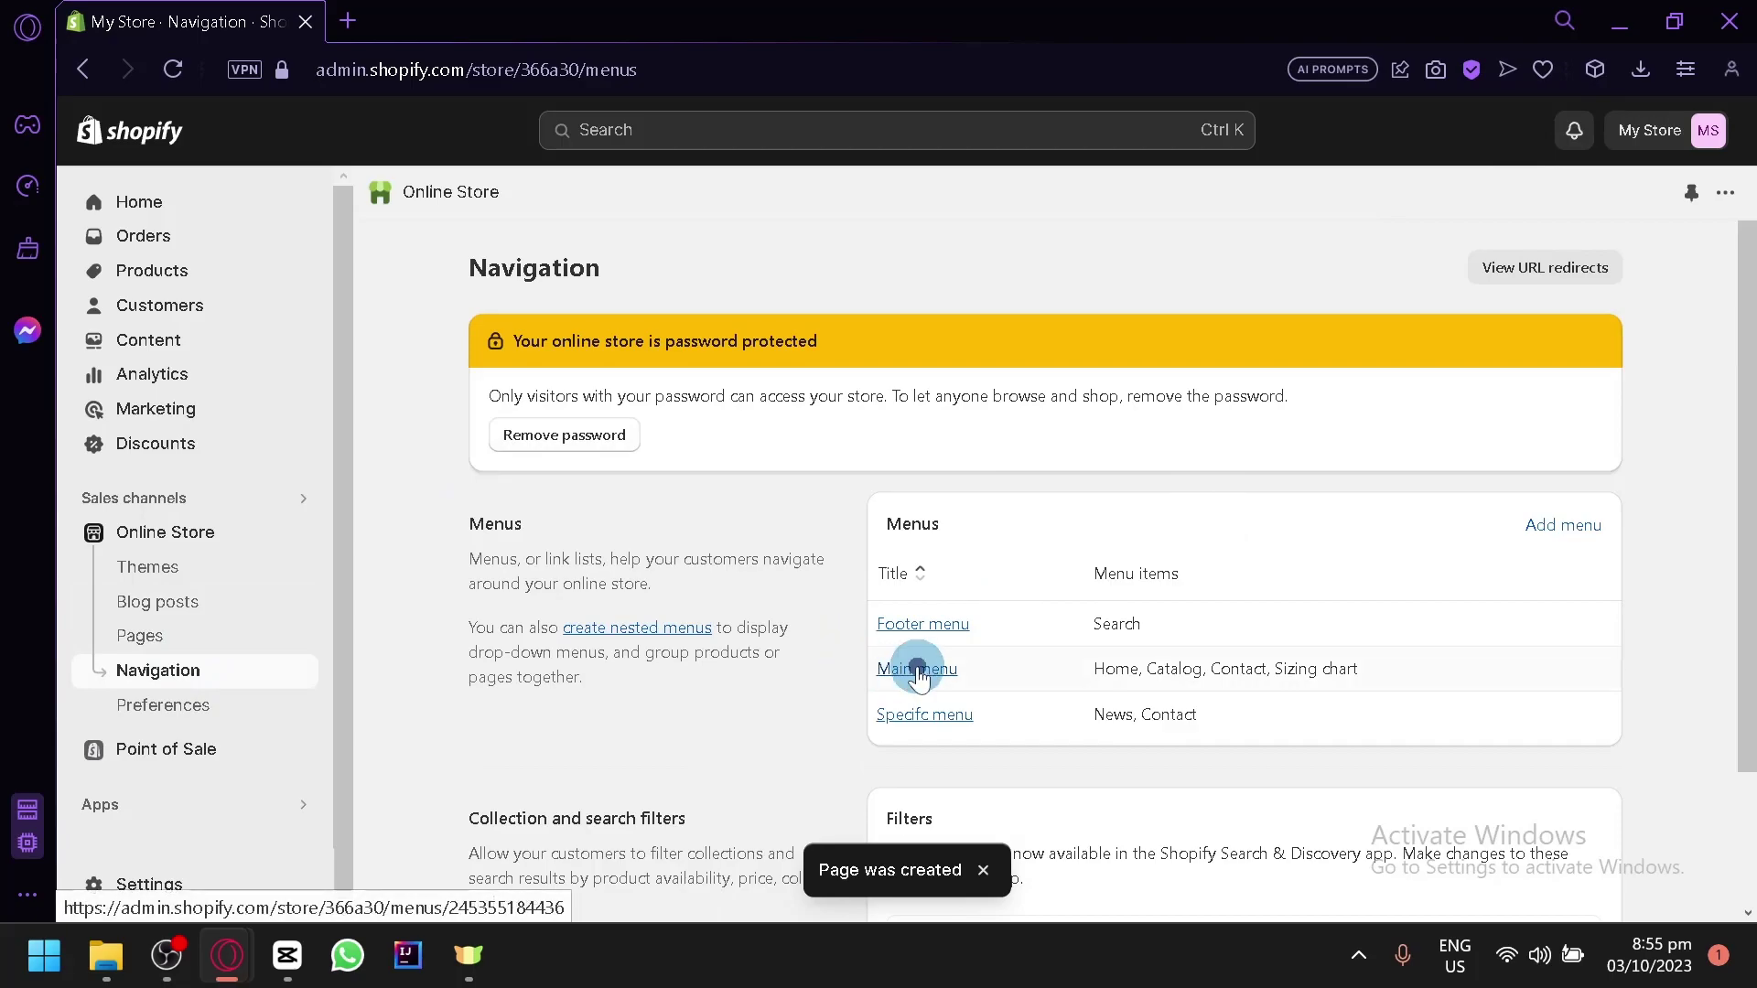
left_click(918, 671)
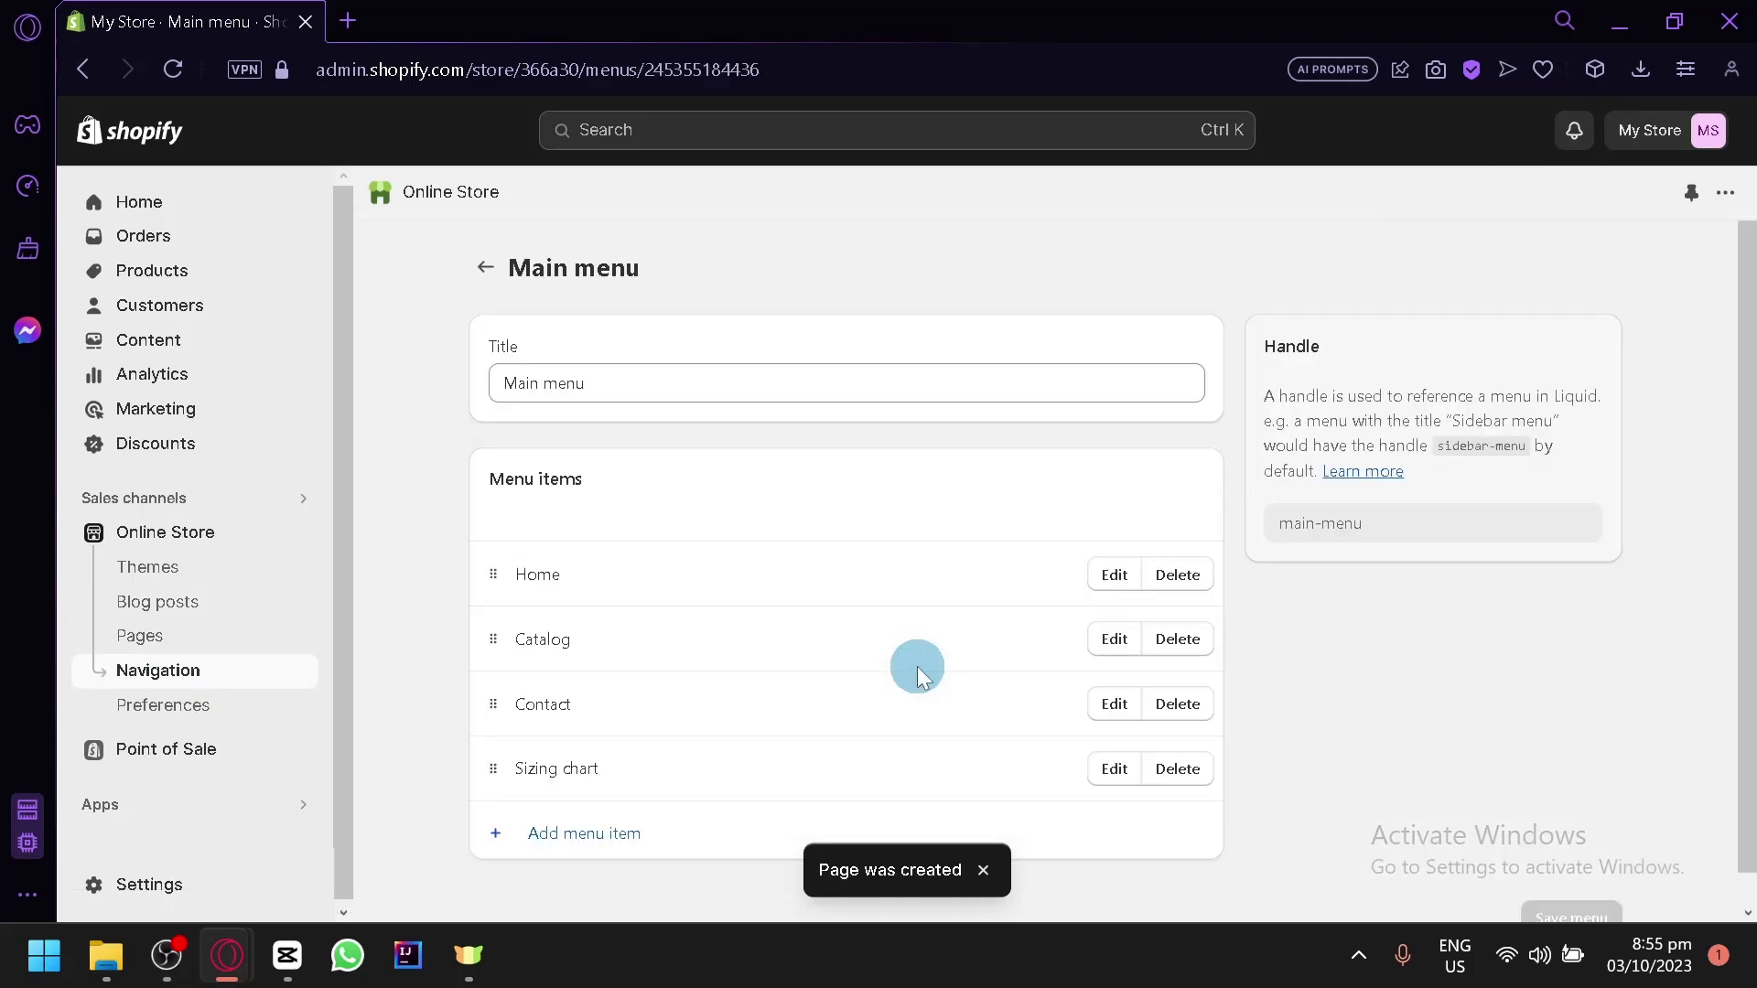
scroll(922, 644, "down", 1)
left_click(596, 820)
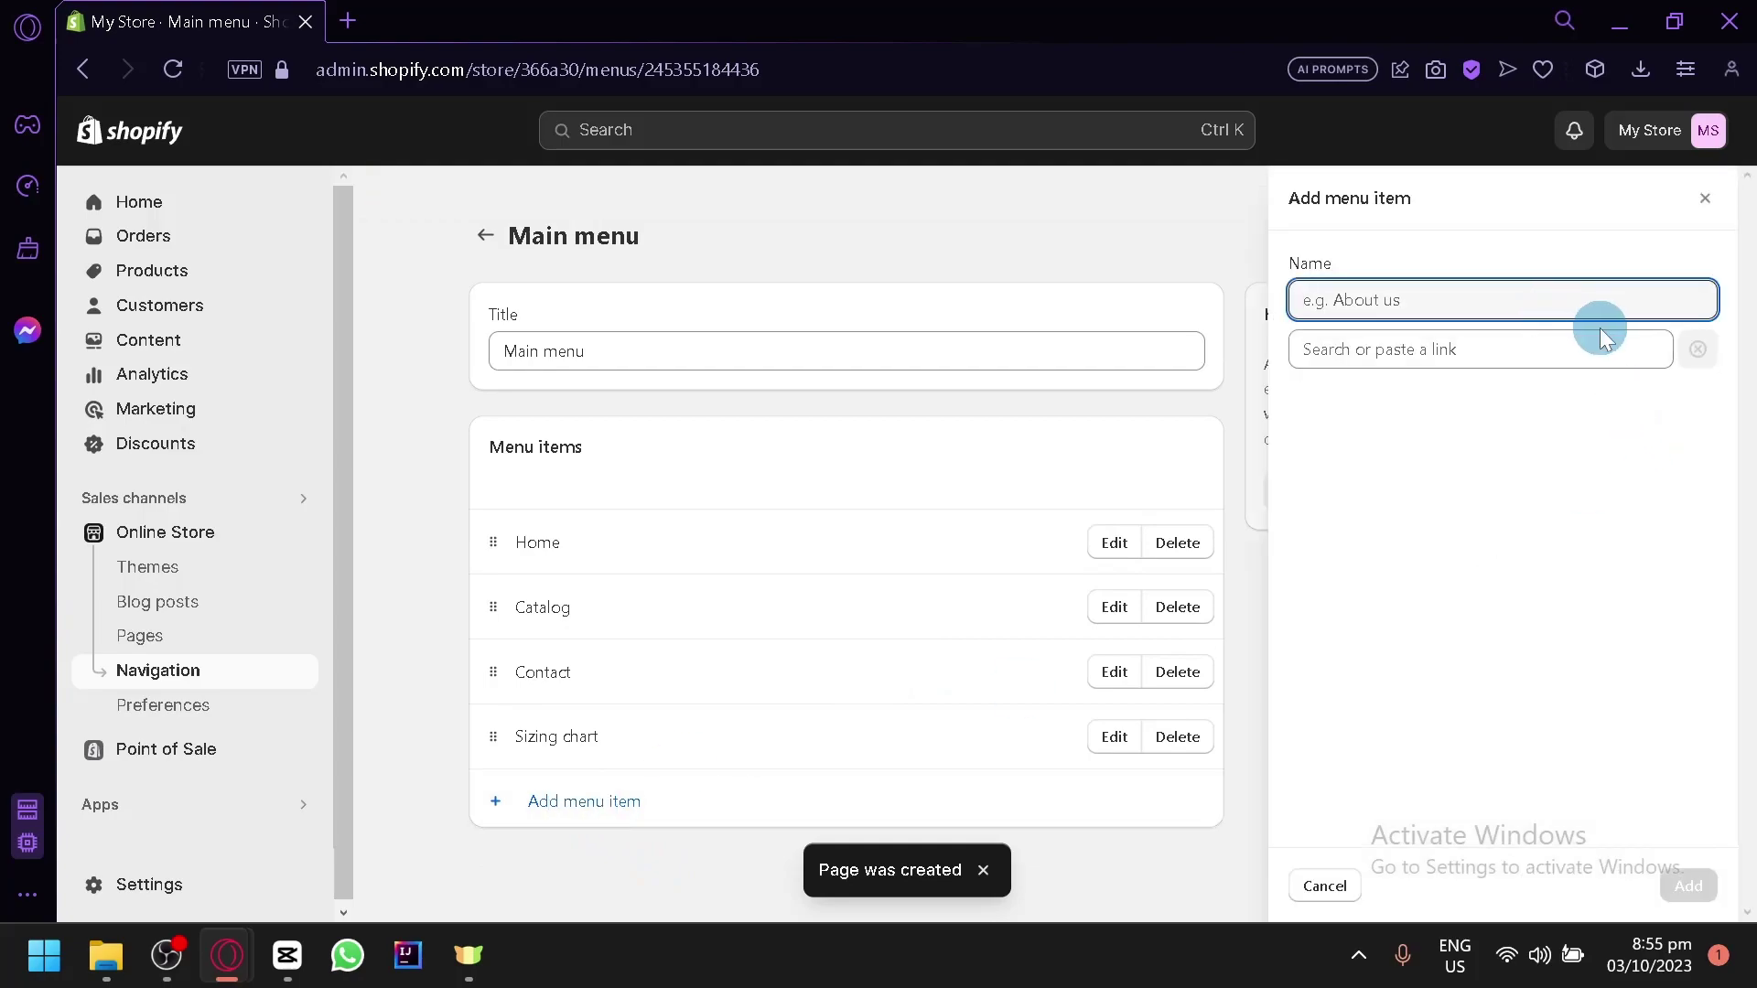
left_click(1601, 340)
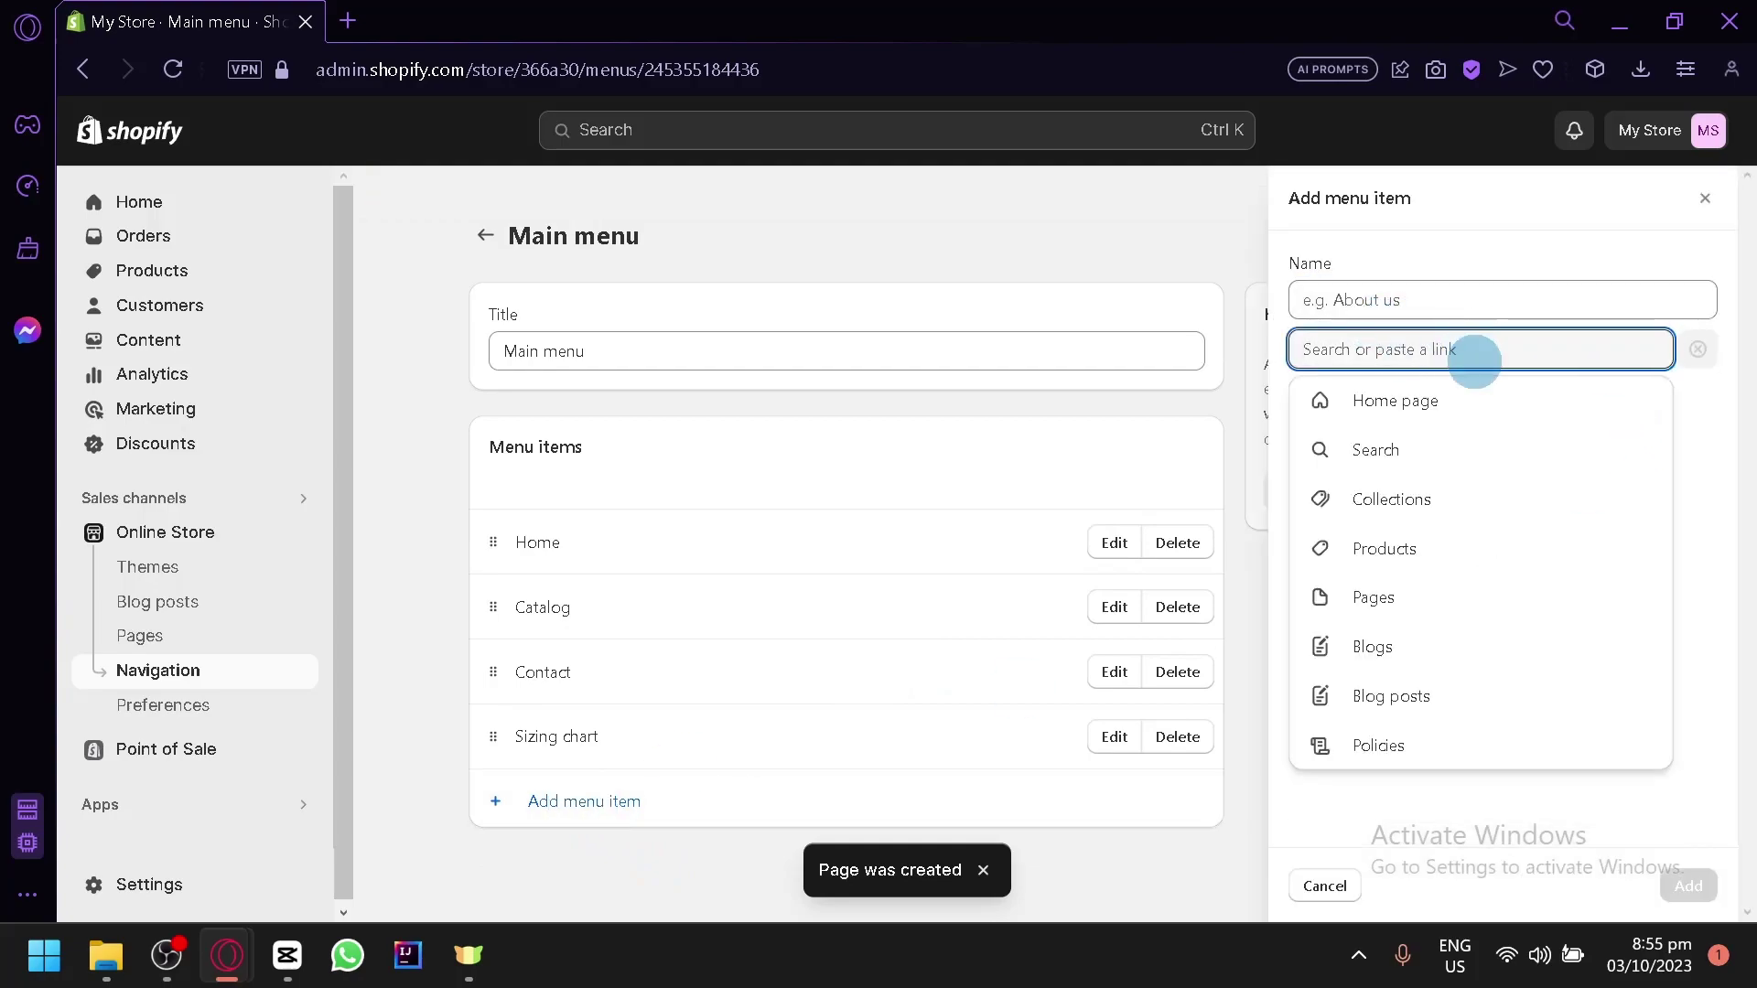
left_click(1427, 612)
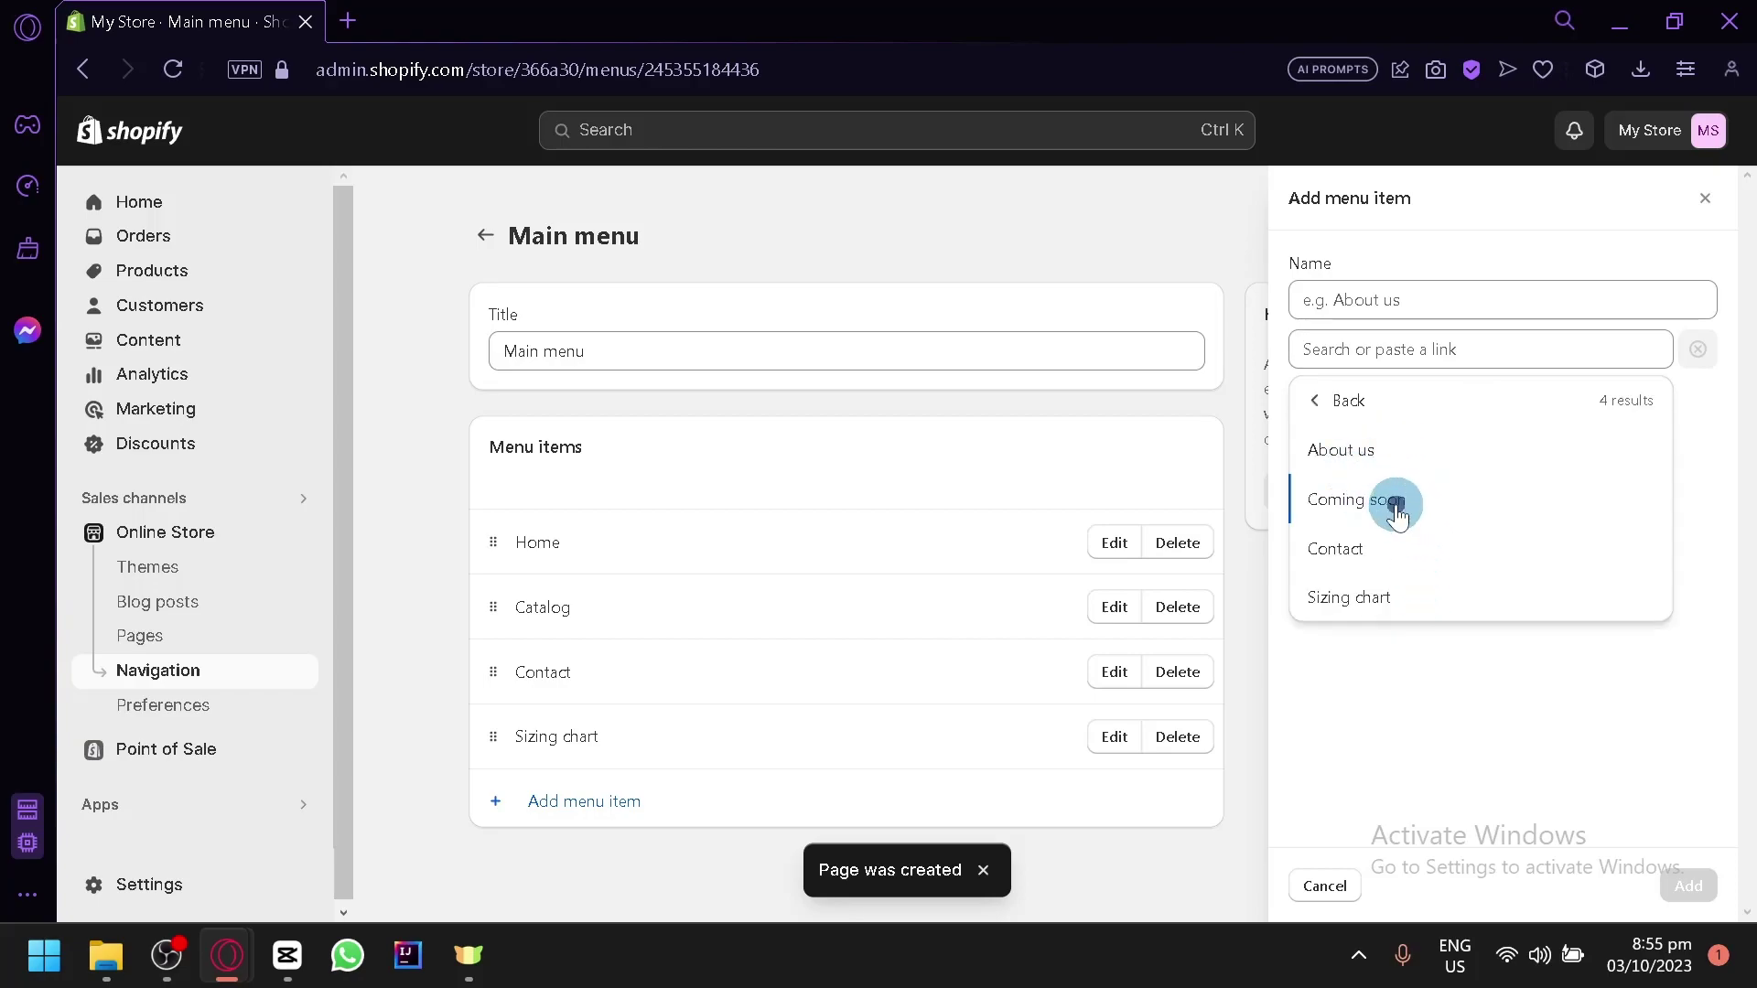
left_click(1396, 503)
left_click(1688, 886)
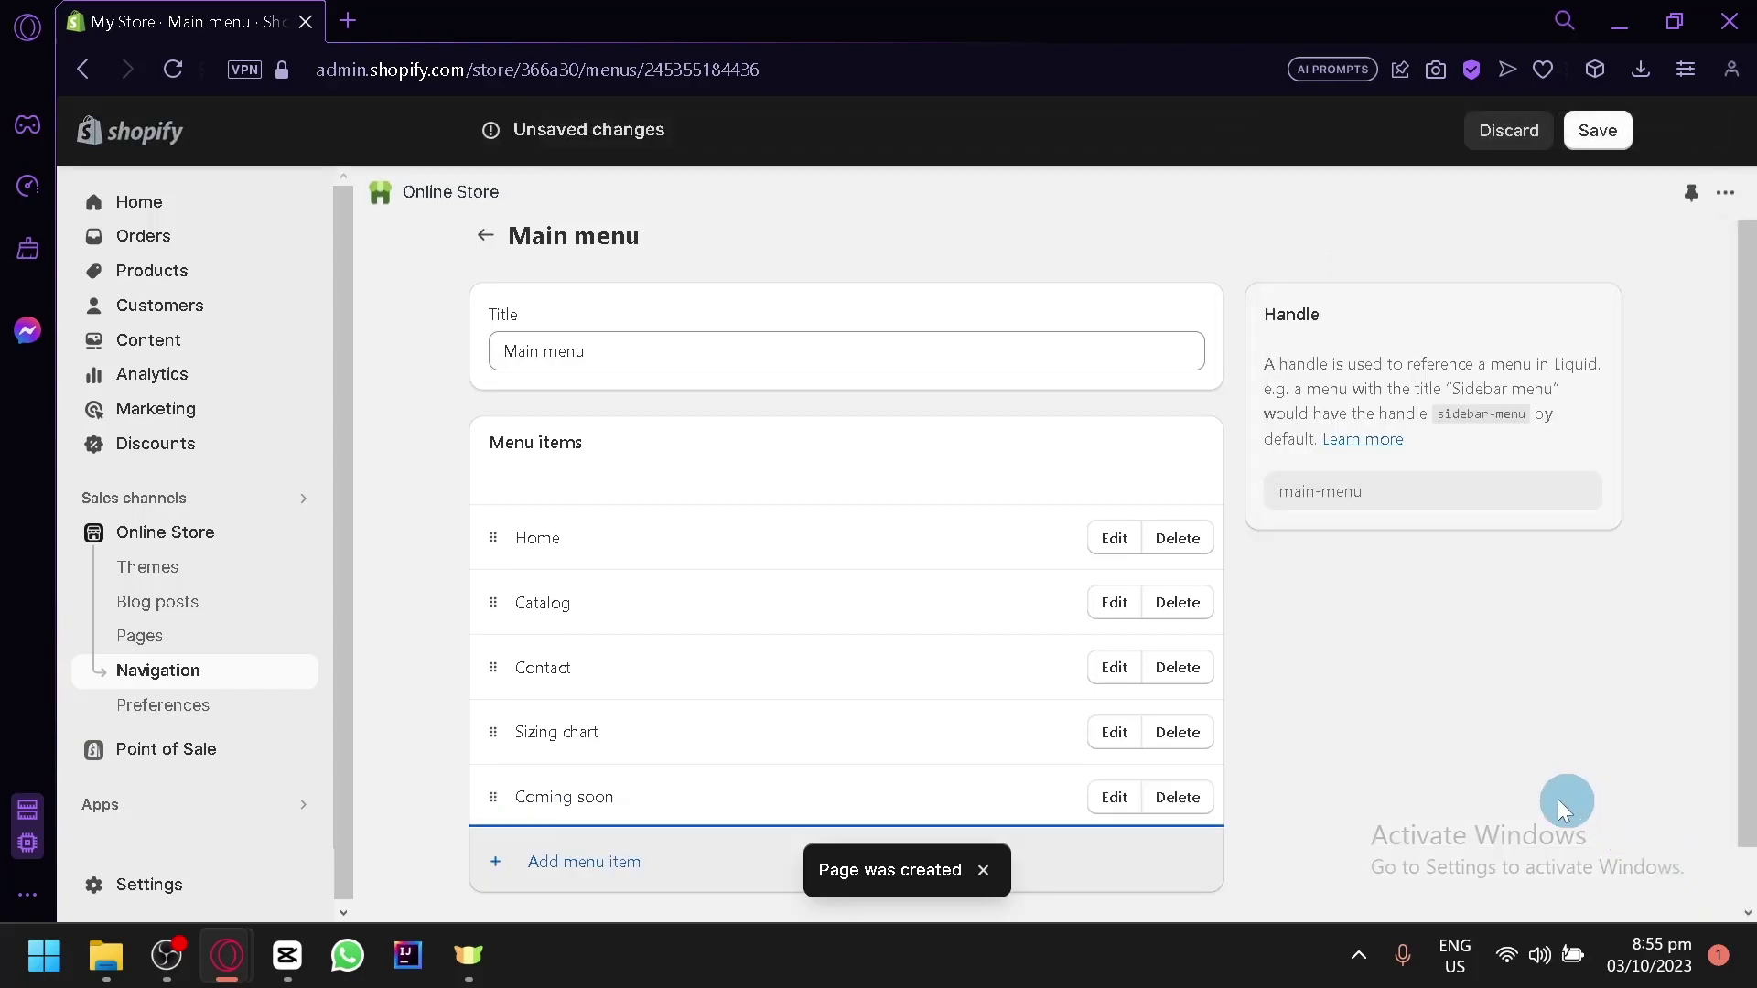
left_click(175, 540)
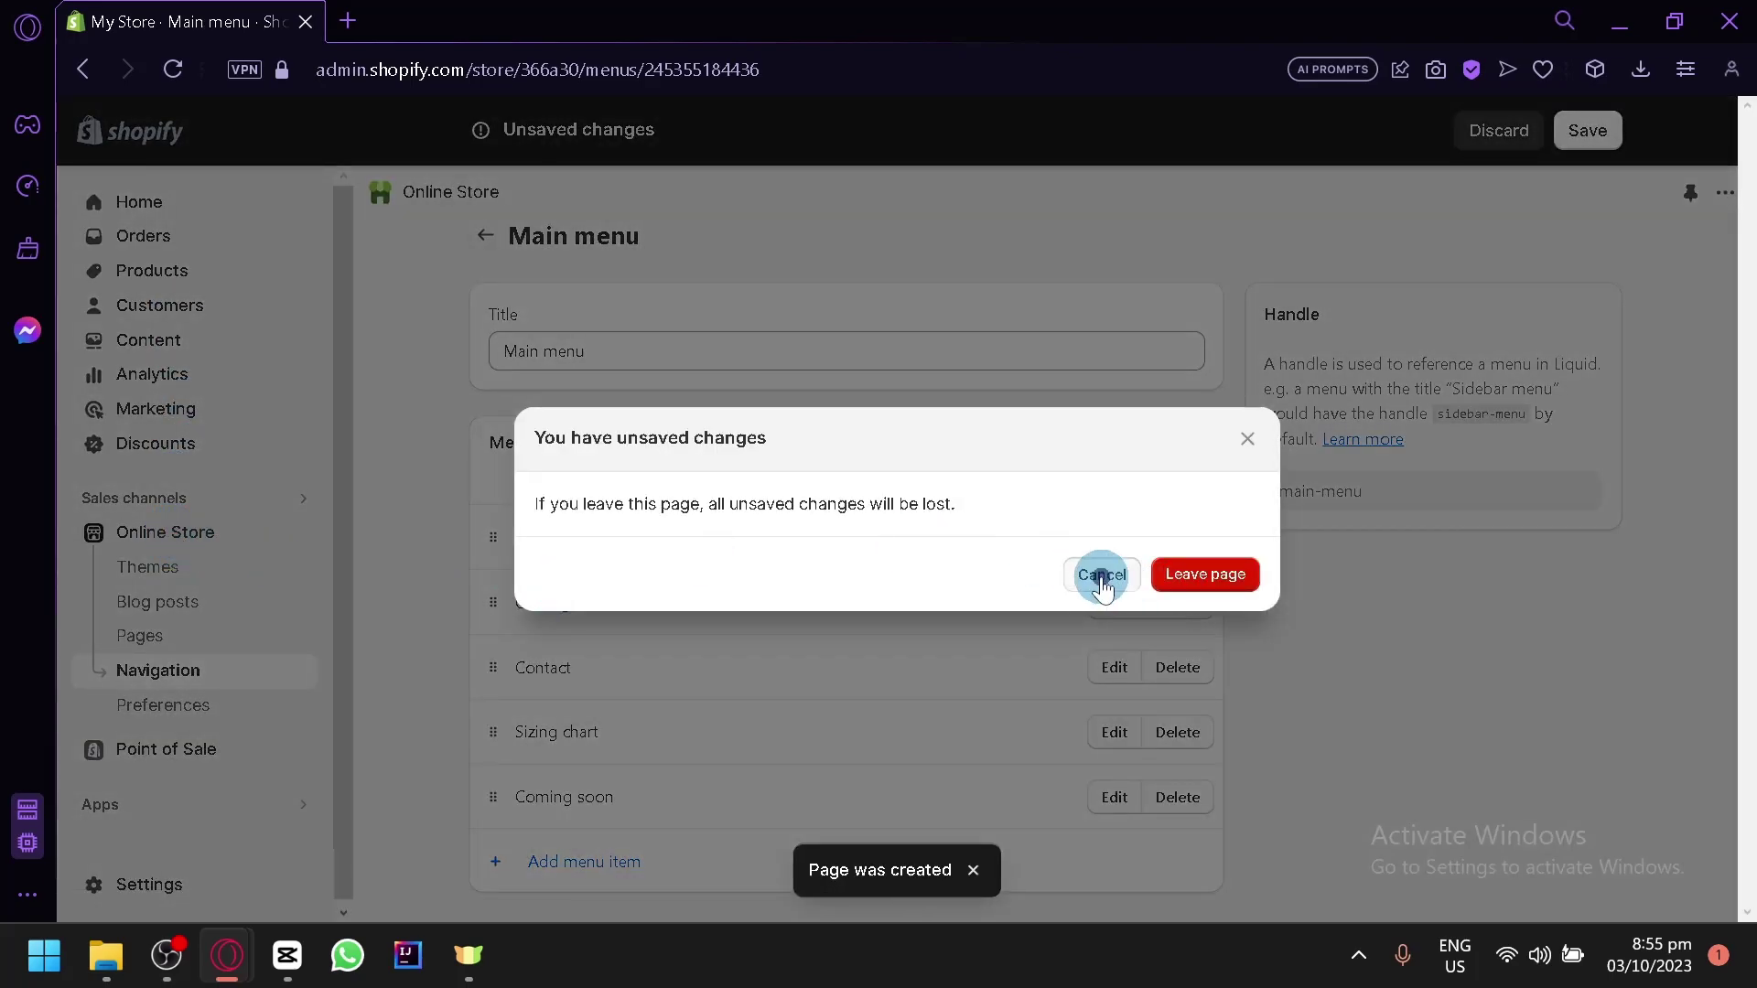
left_click(1101, 576)
left_click(1589, 130)
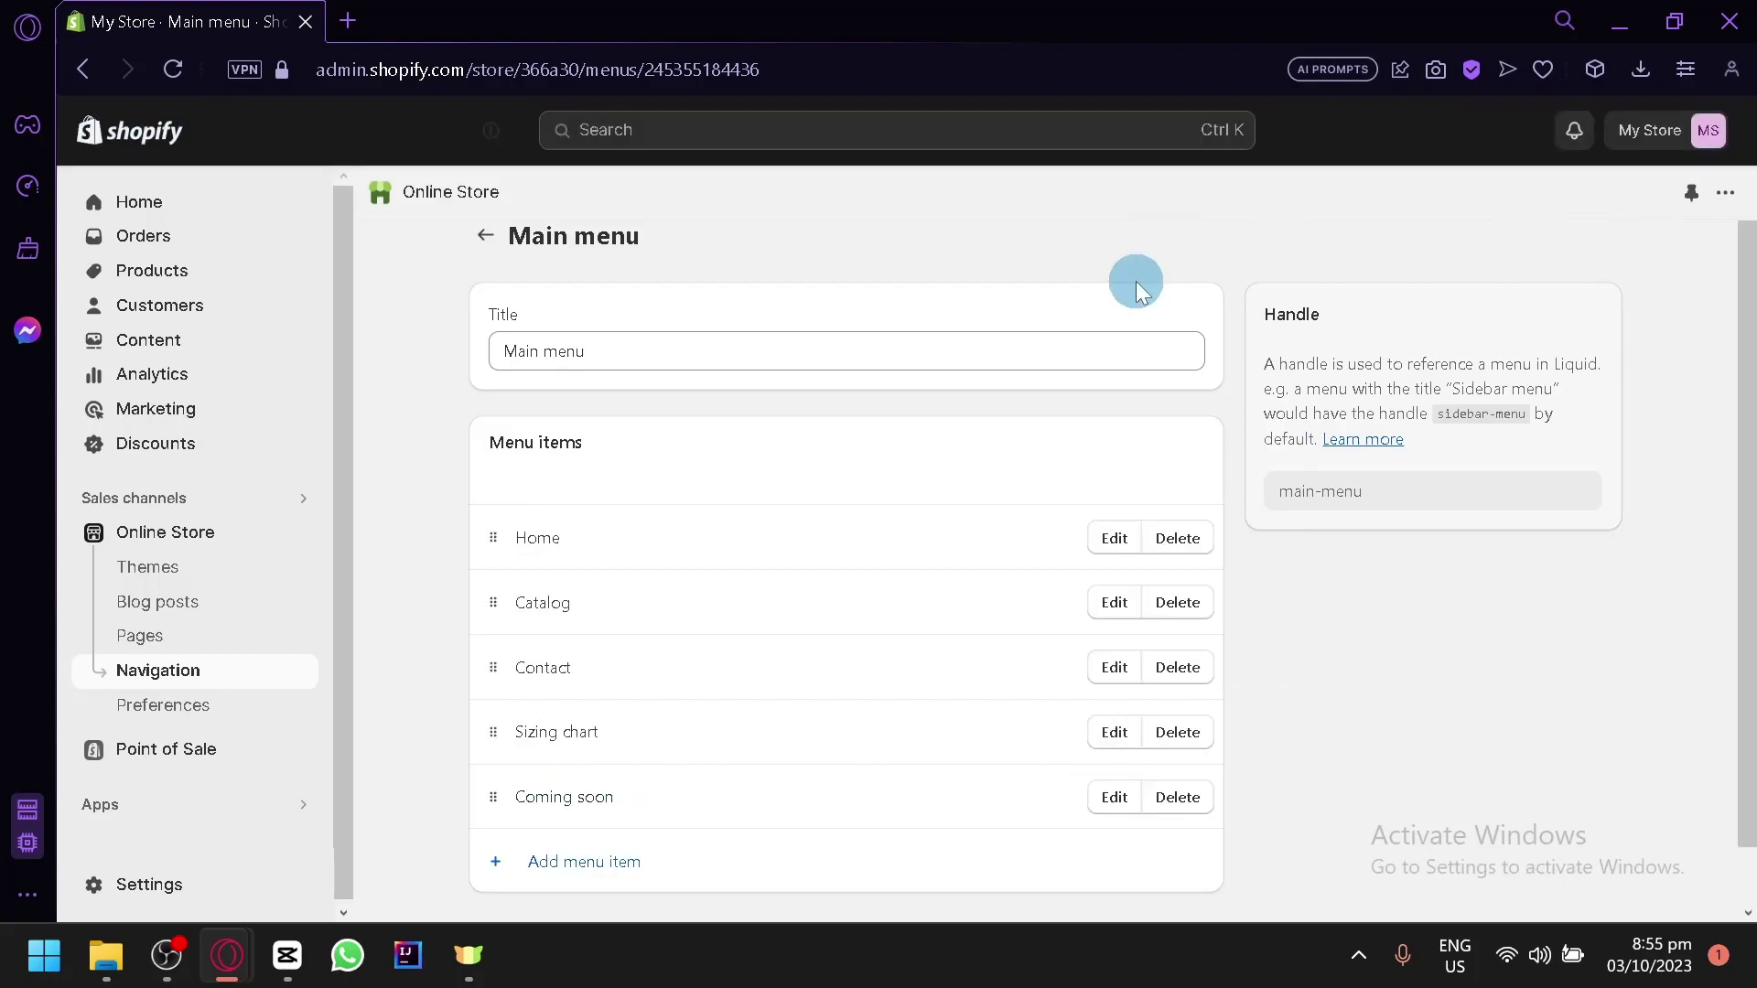
Open the current Dawn theme for customization.
left_click(210, 565)
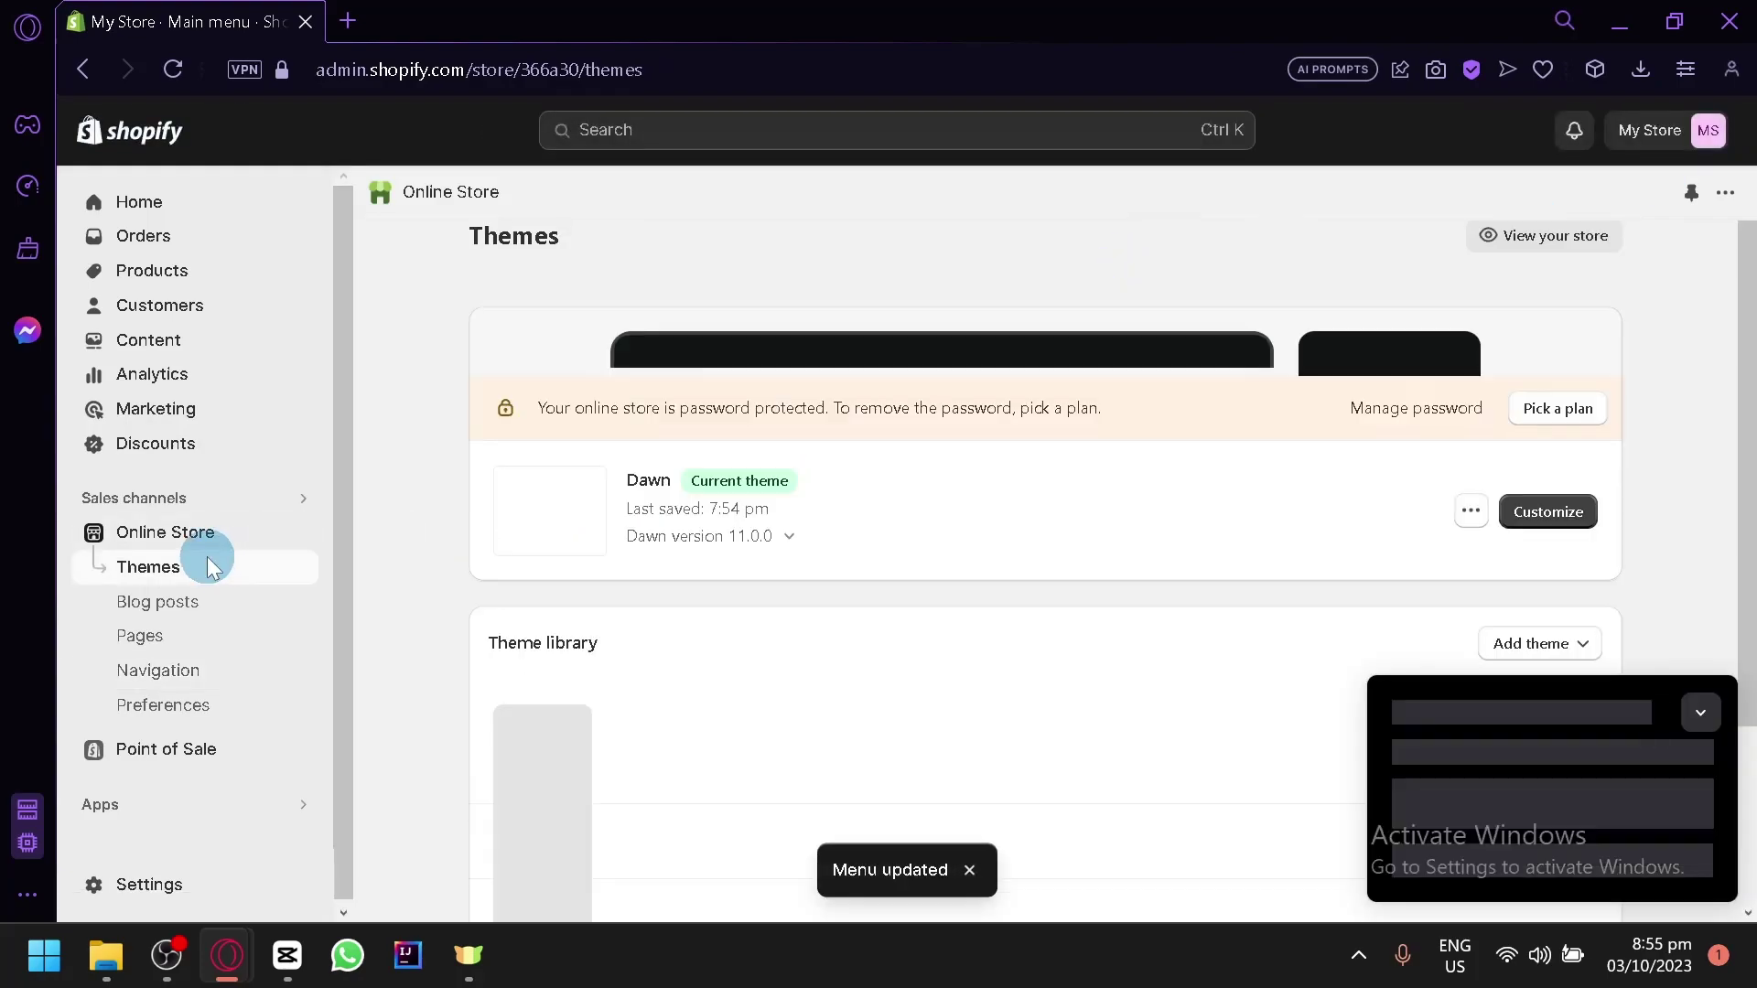
left_click(1694, 710)
scroll(1567, 630, "down", 2)
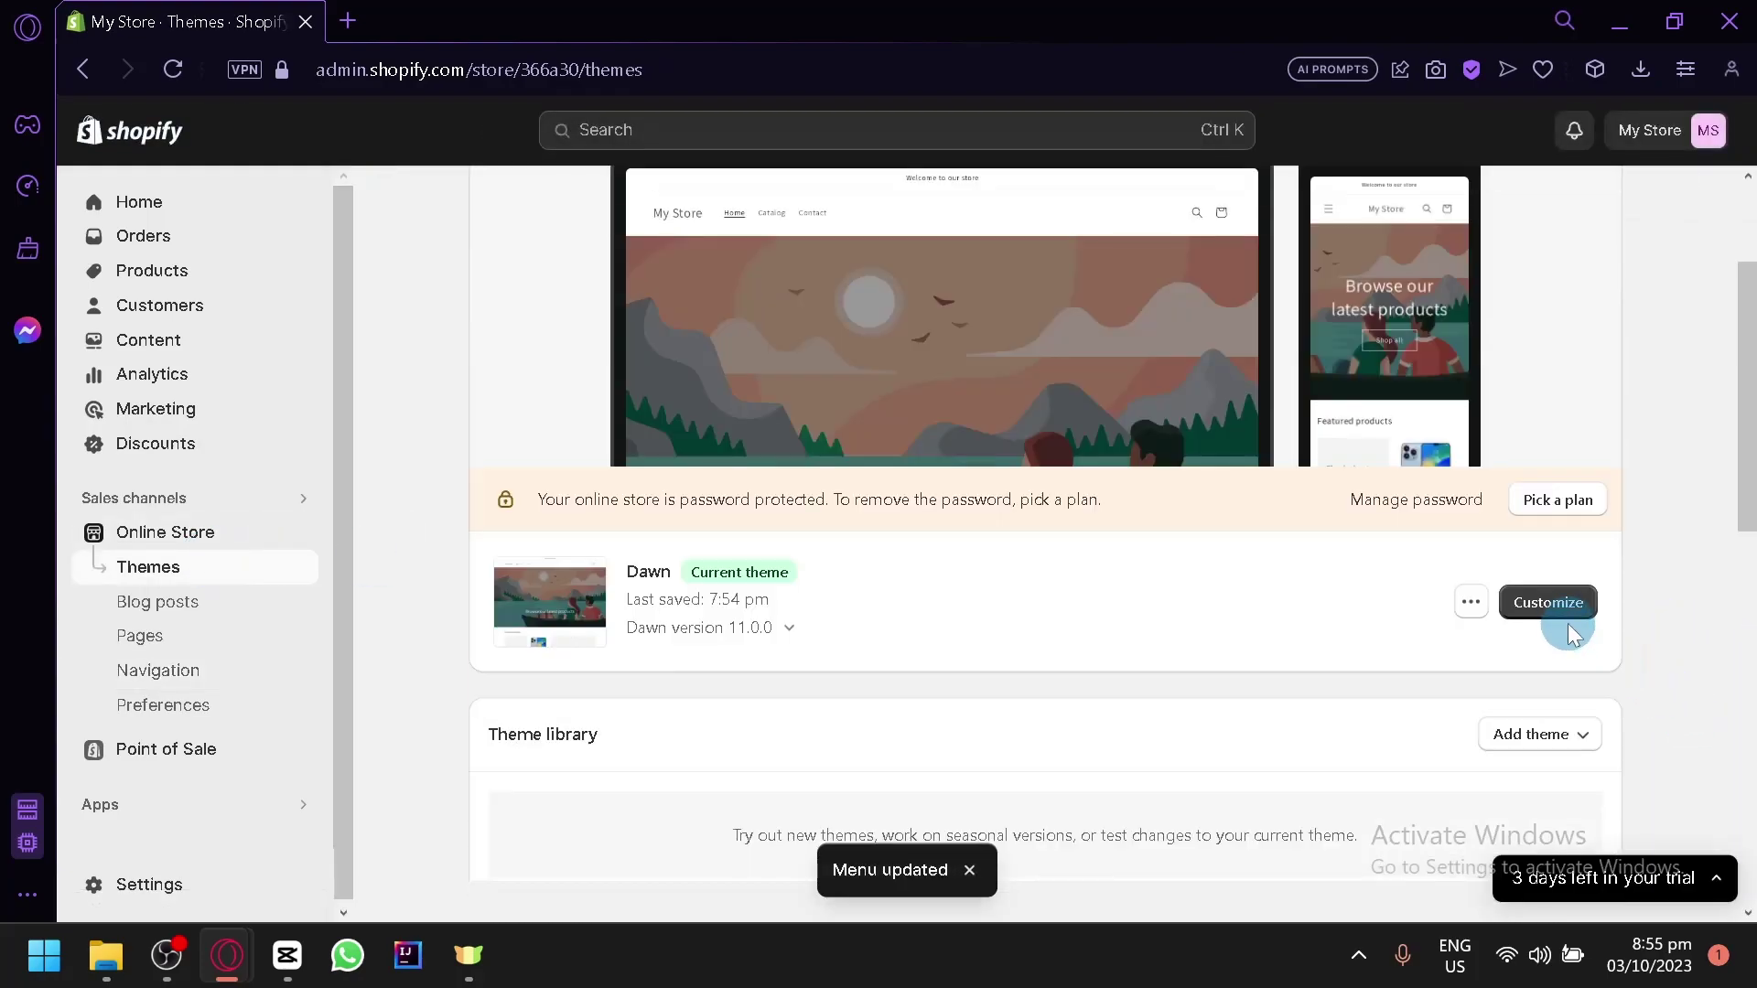
left_click(1563, 600)
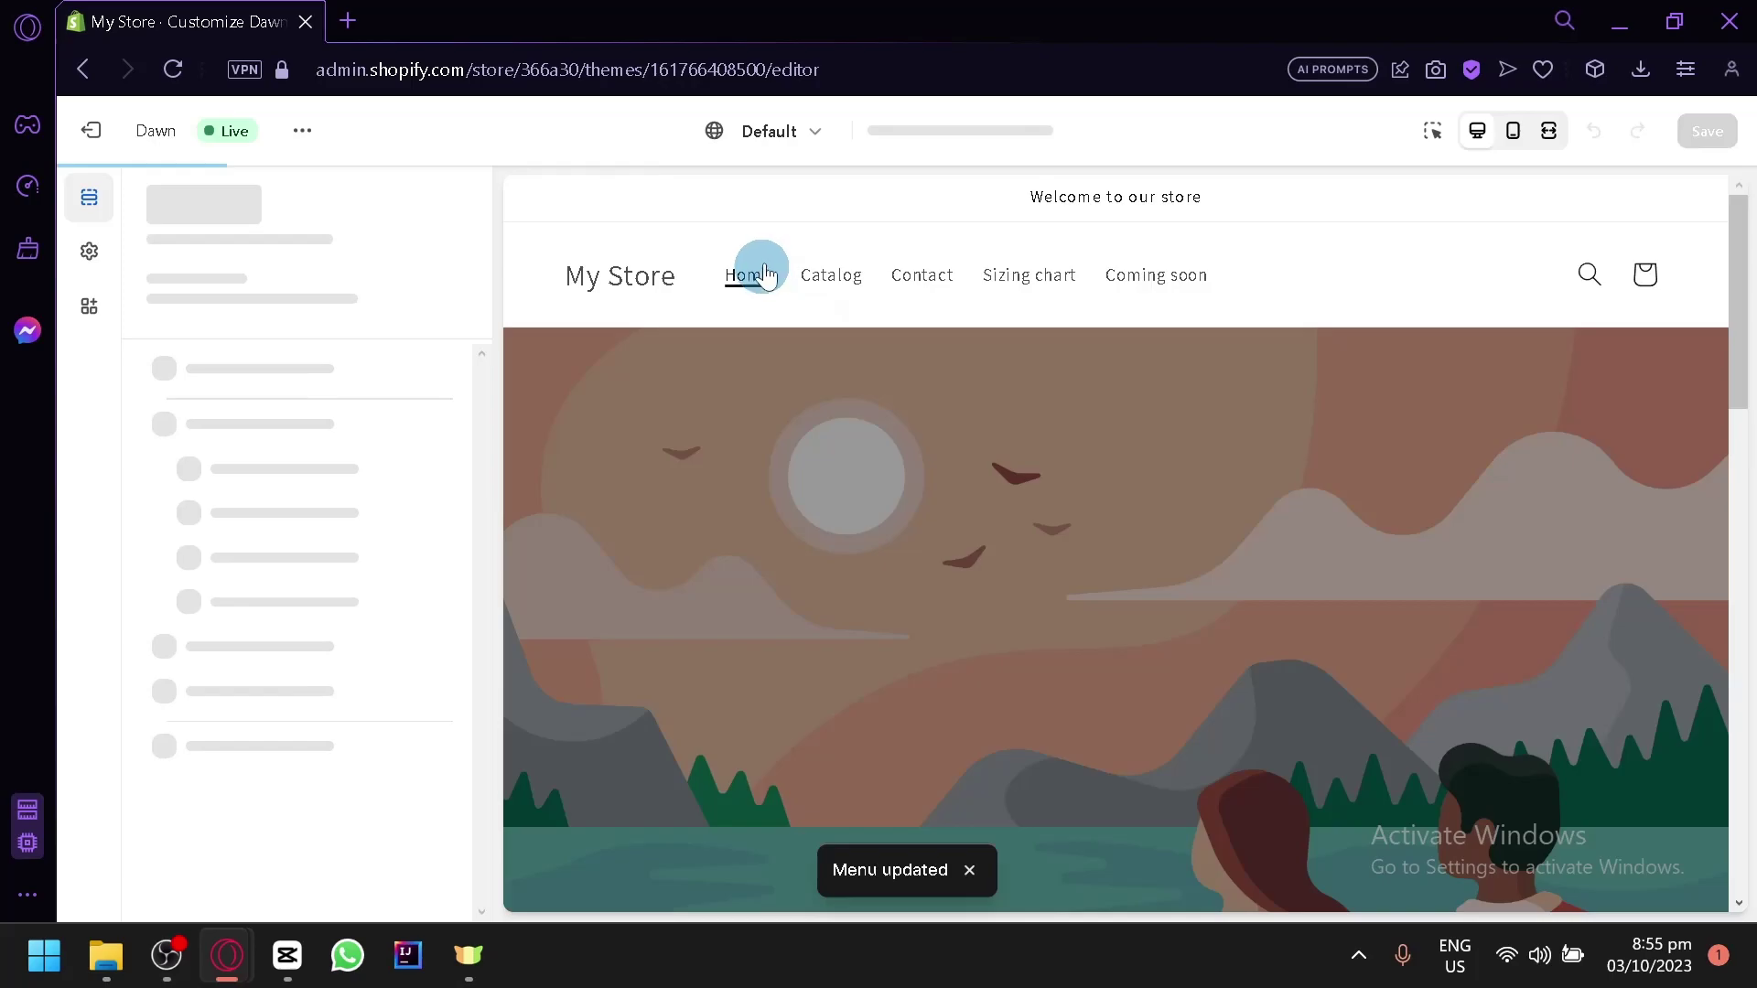
Switch the theme editor to the Default page template and preview the Coming soon page's layout.
left_click(1026, 131)
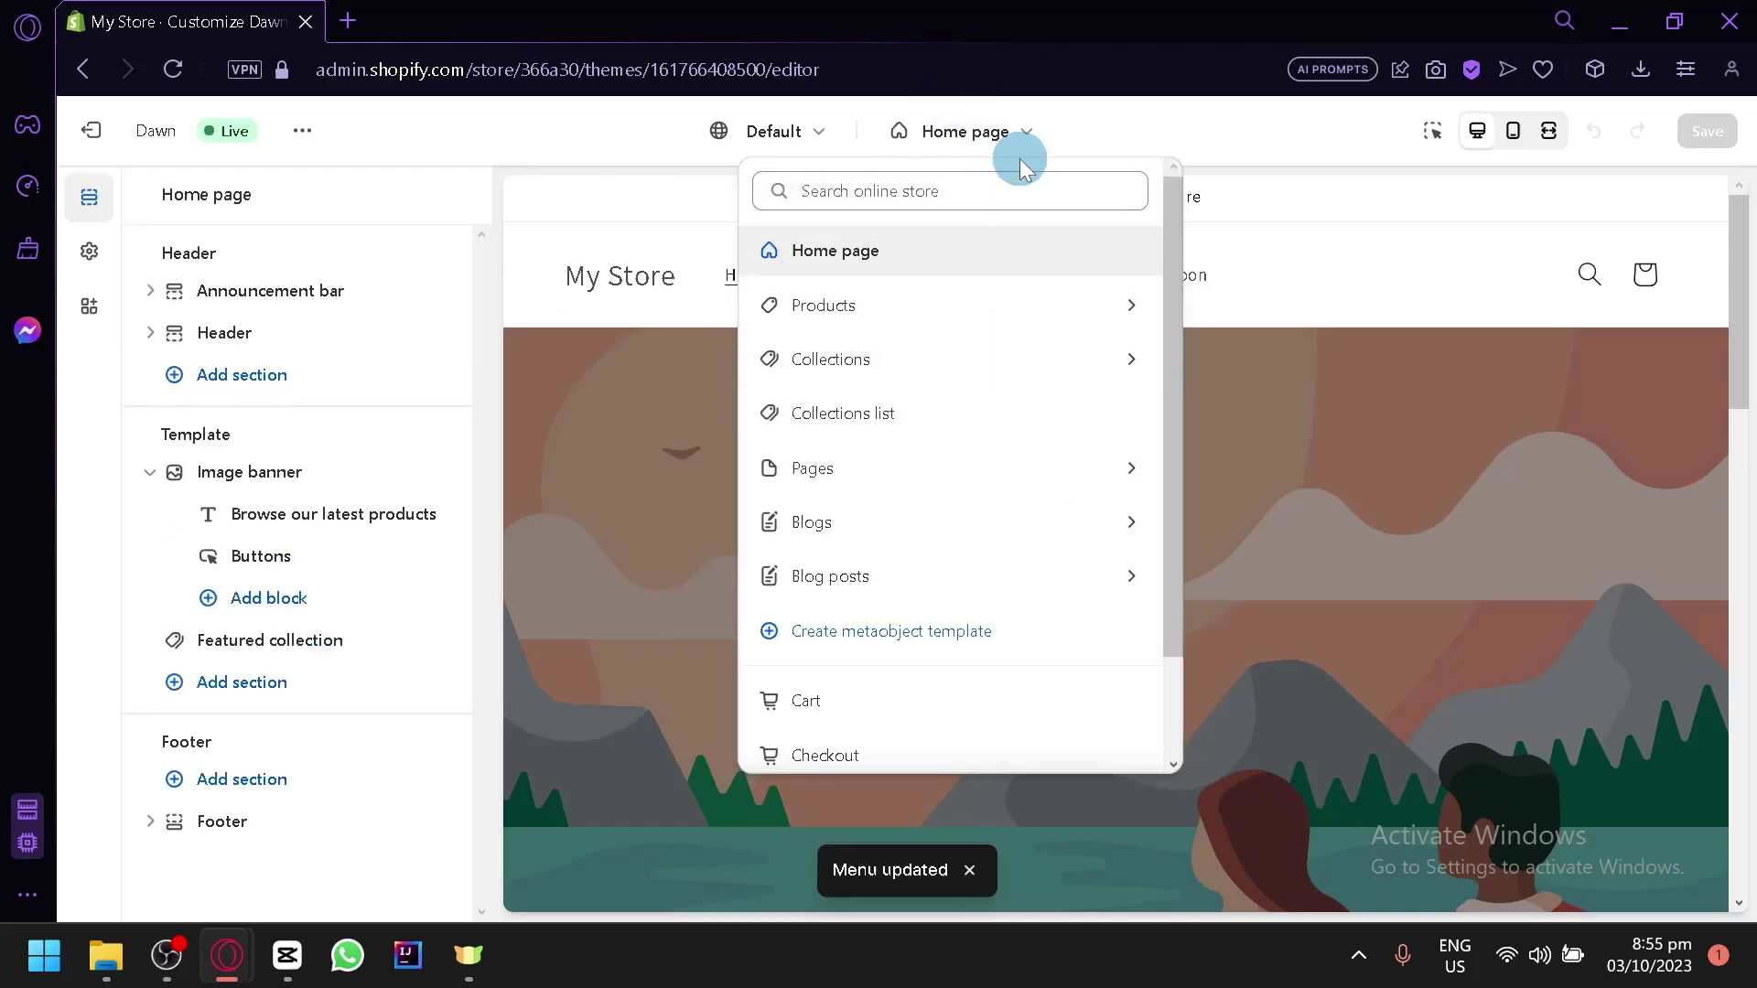
left_click(1060, 478)
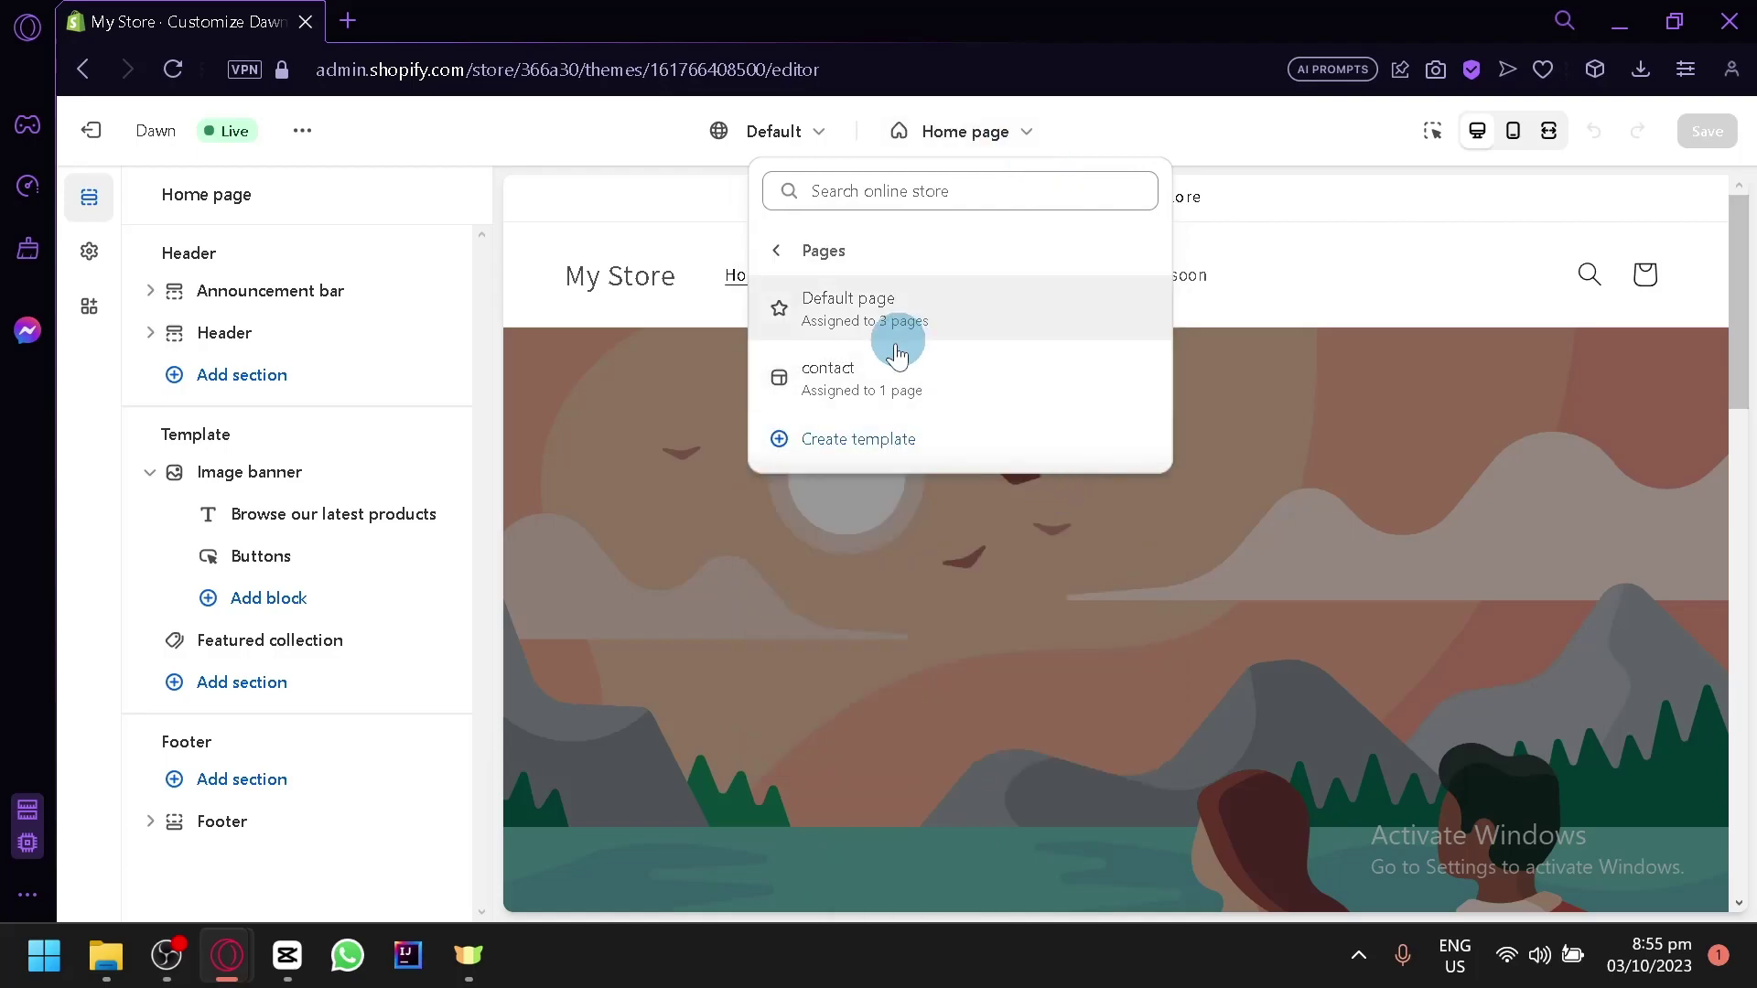
left_click(962, 309)
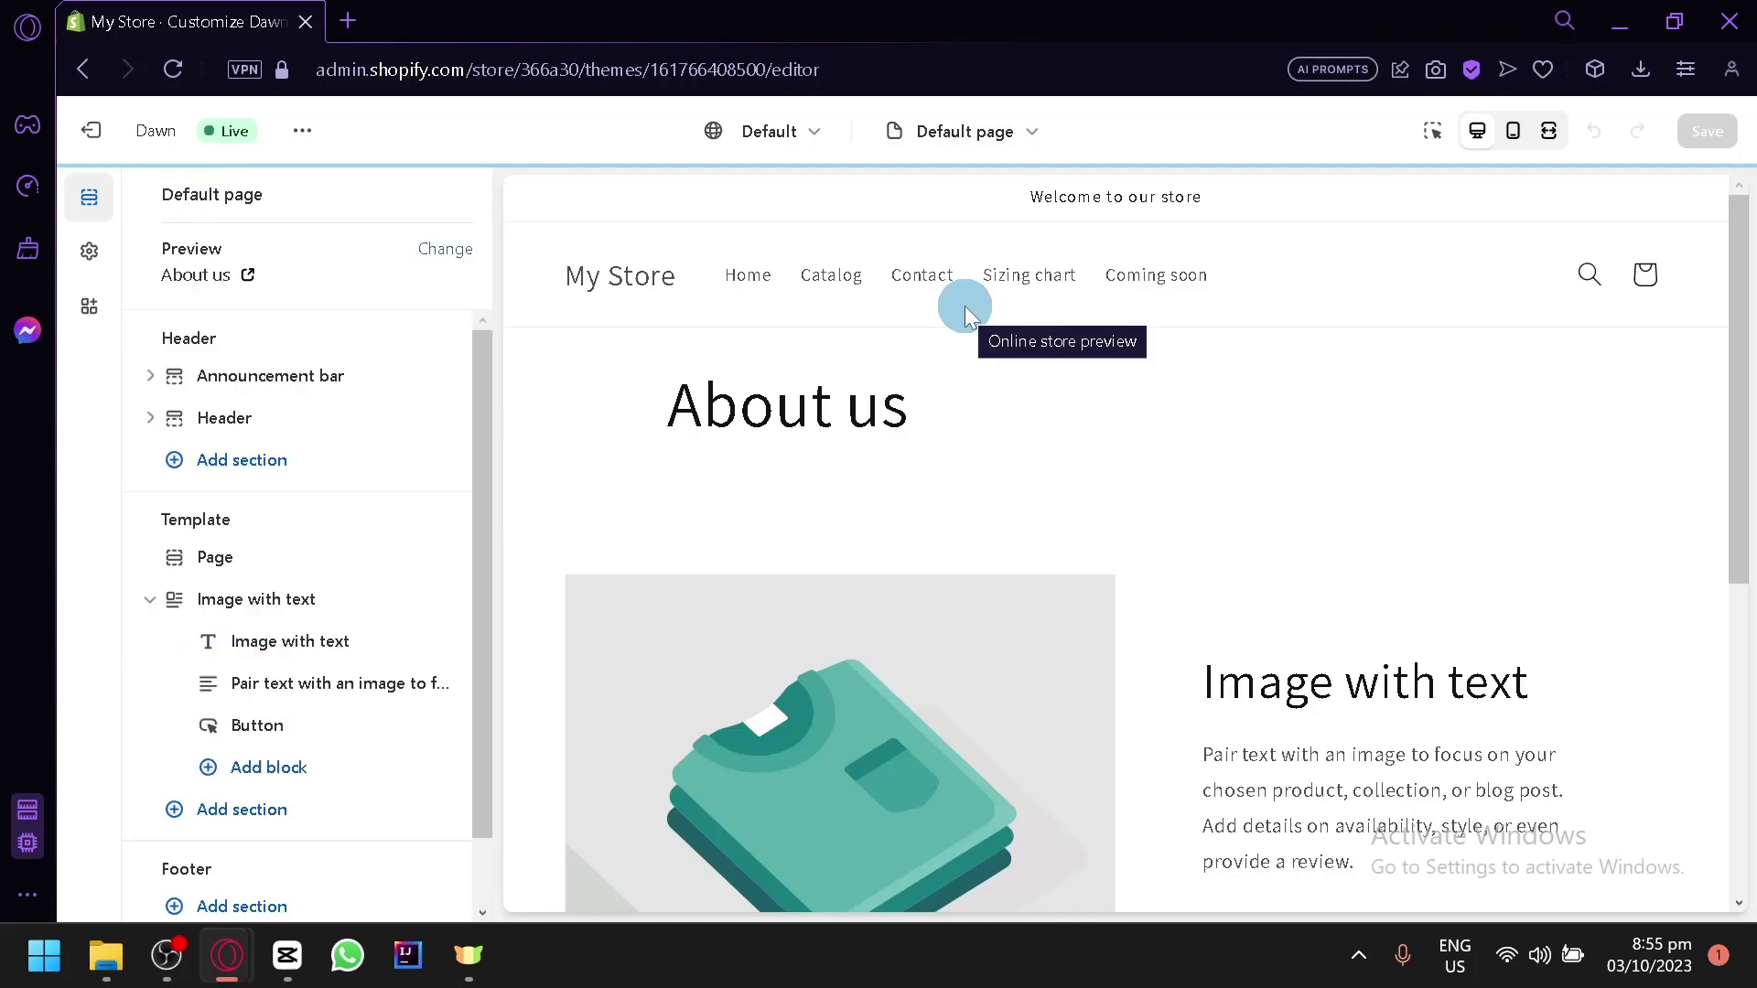
left_click(1134, 276)
scroll(1254, 690, "down", 3)
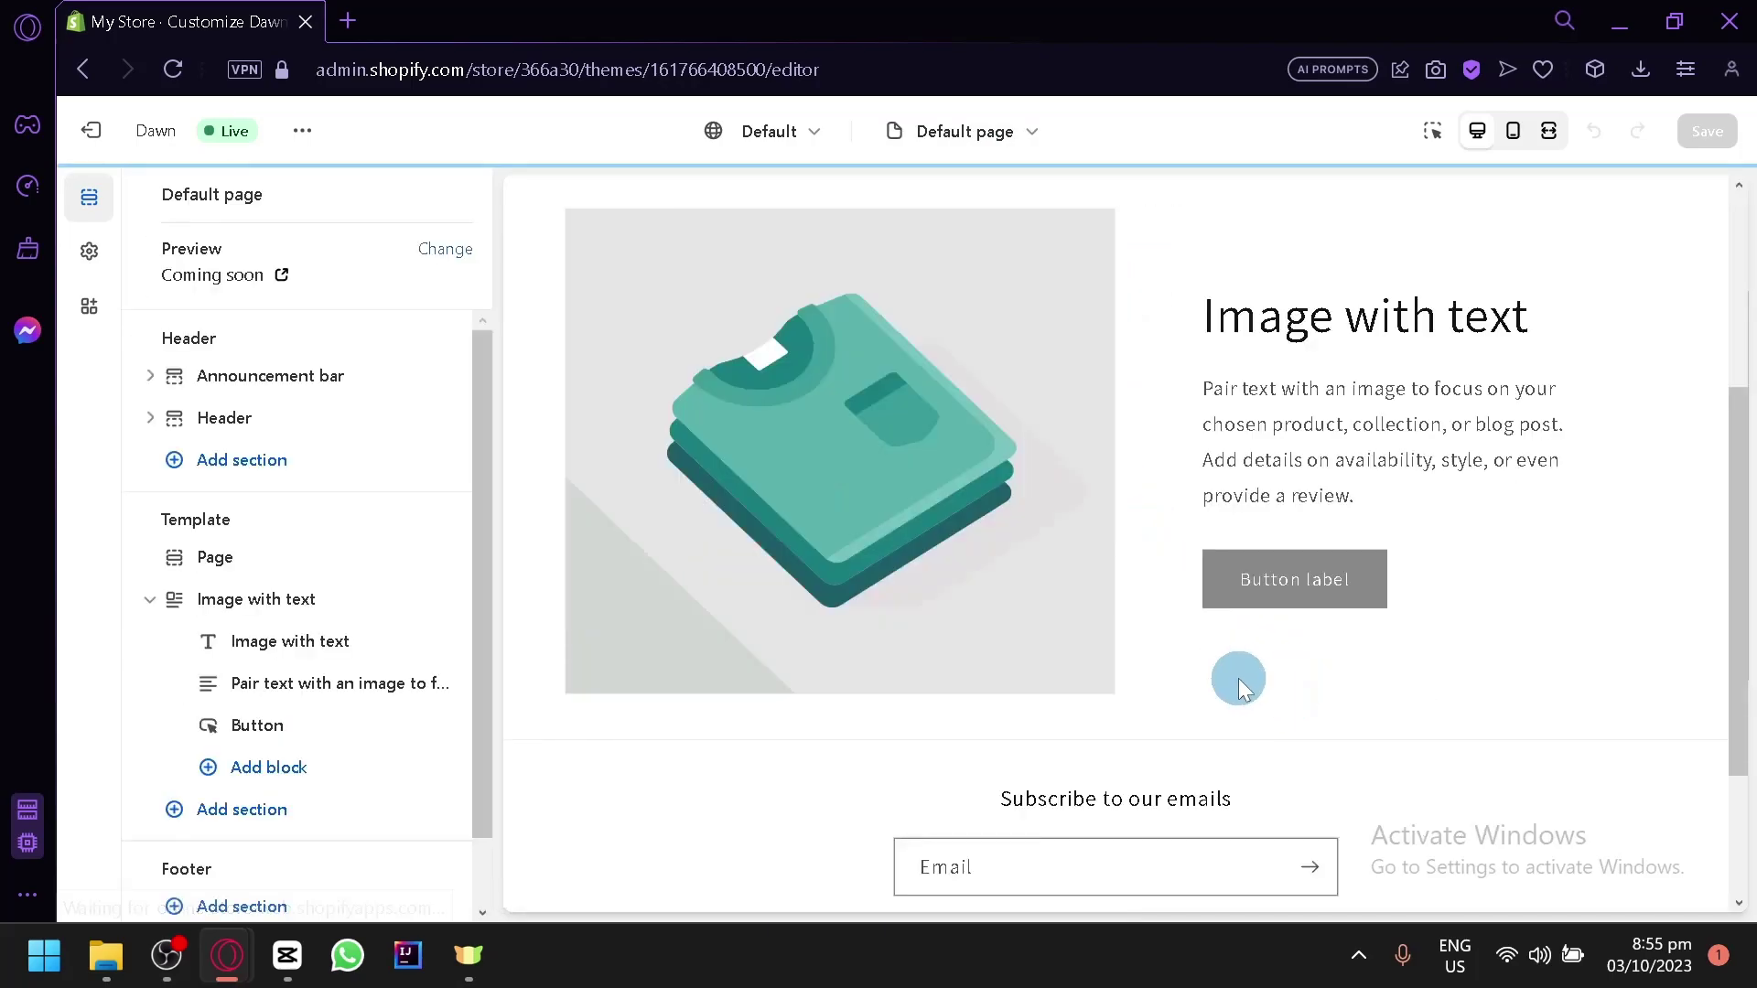
scroll(891, 479, "up", 3)
scroll(1030, 468, "down", 2)
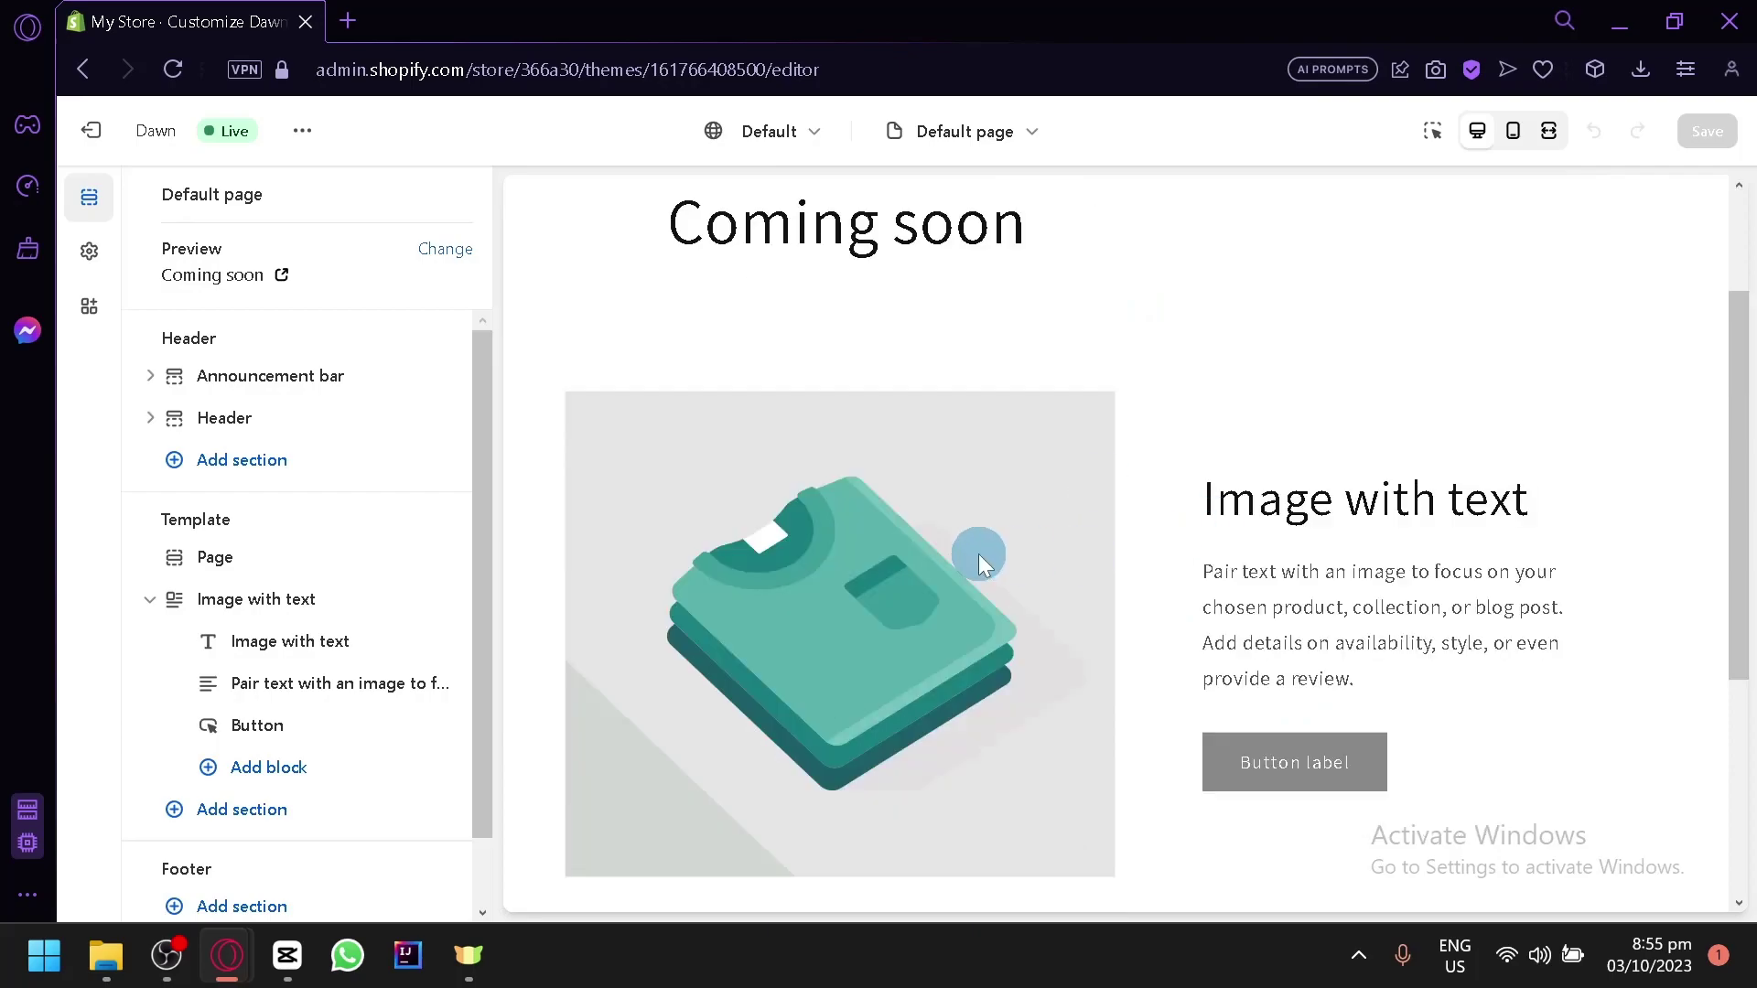
scroll(979, 553, "up", 2)
scroll(994, 538, "down", 2)
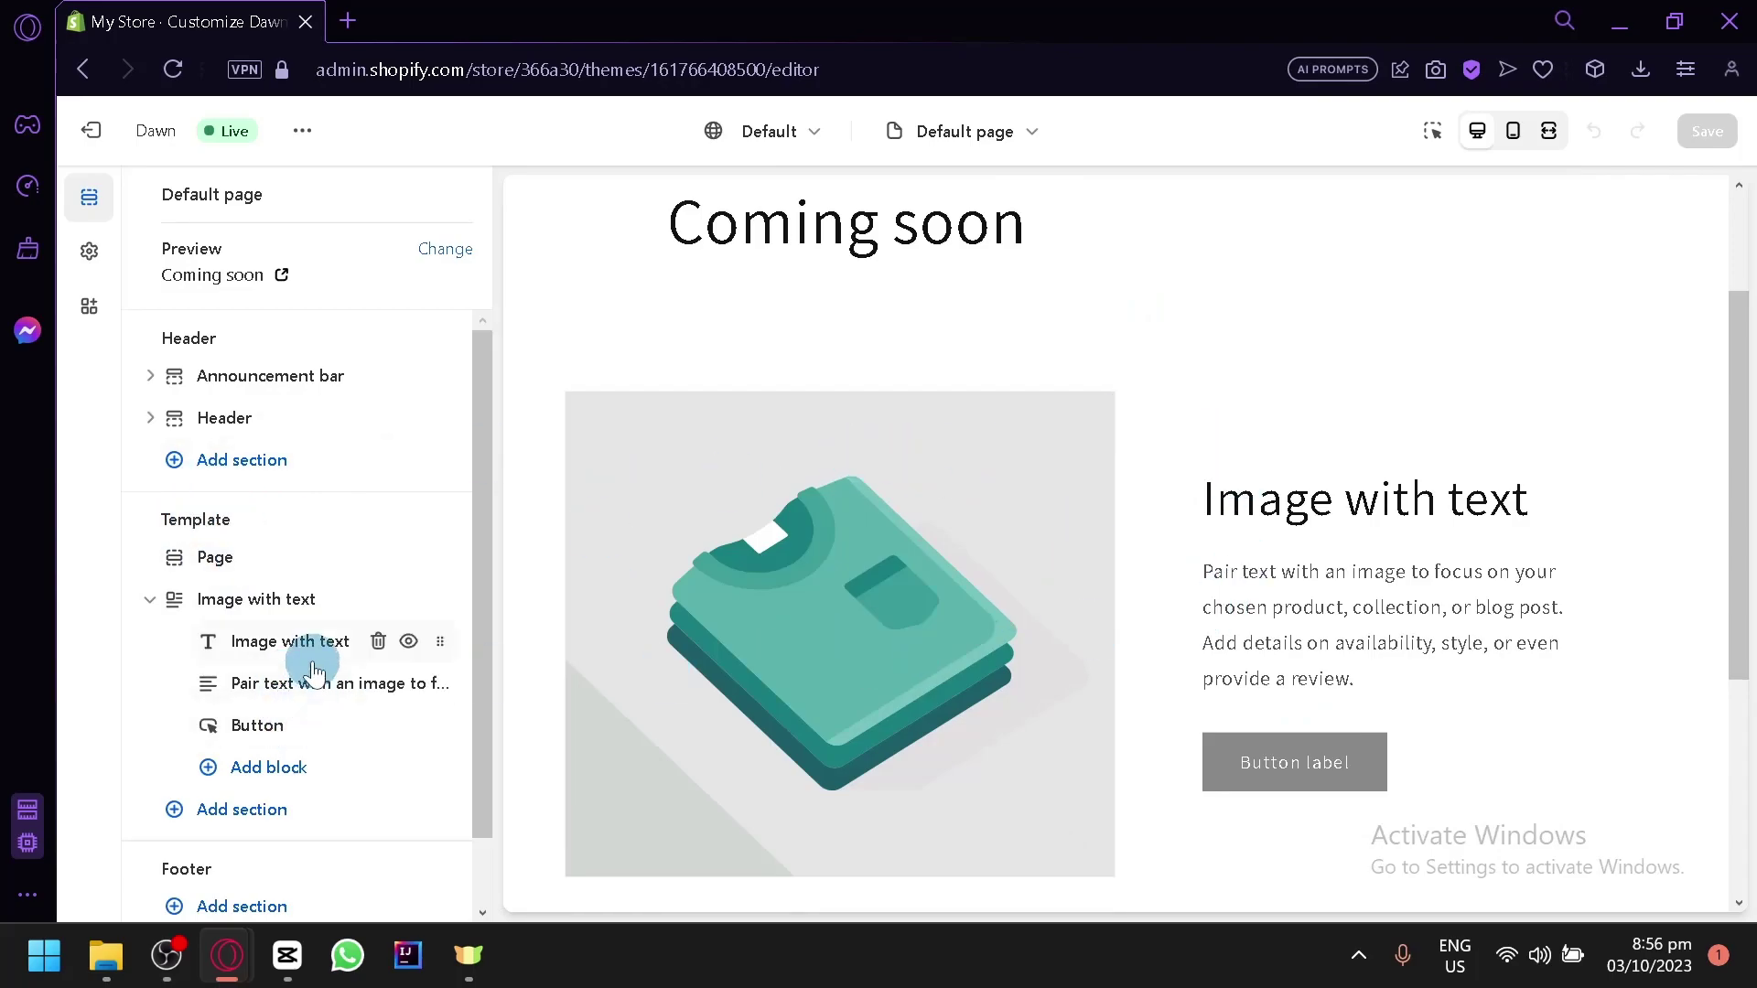
Change the heading of the Image with text section to "Title product".
left_click(288, 642)
triple_click(395, 357)
type("Tititle ")
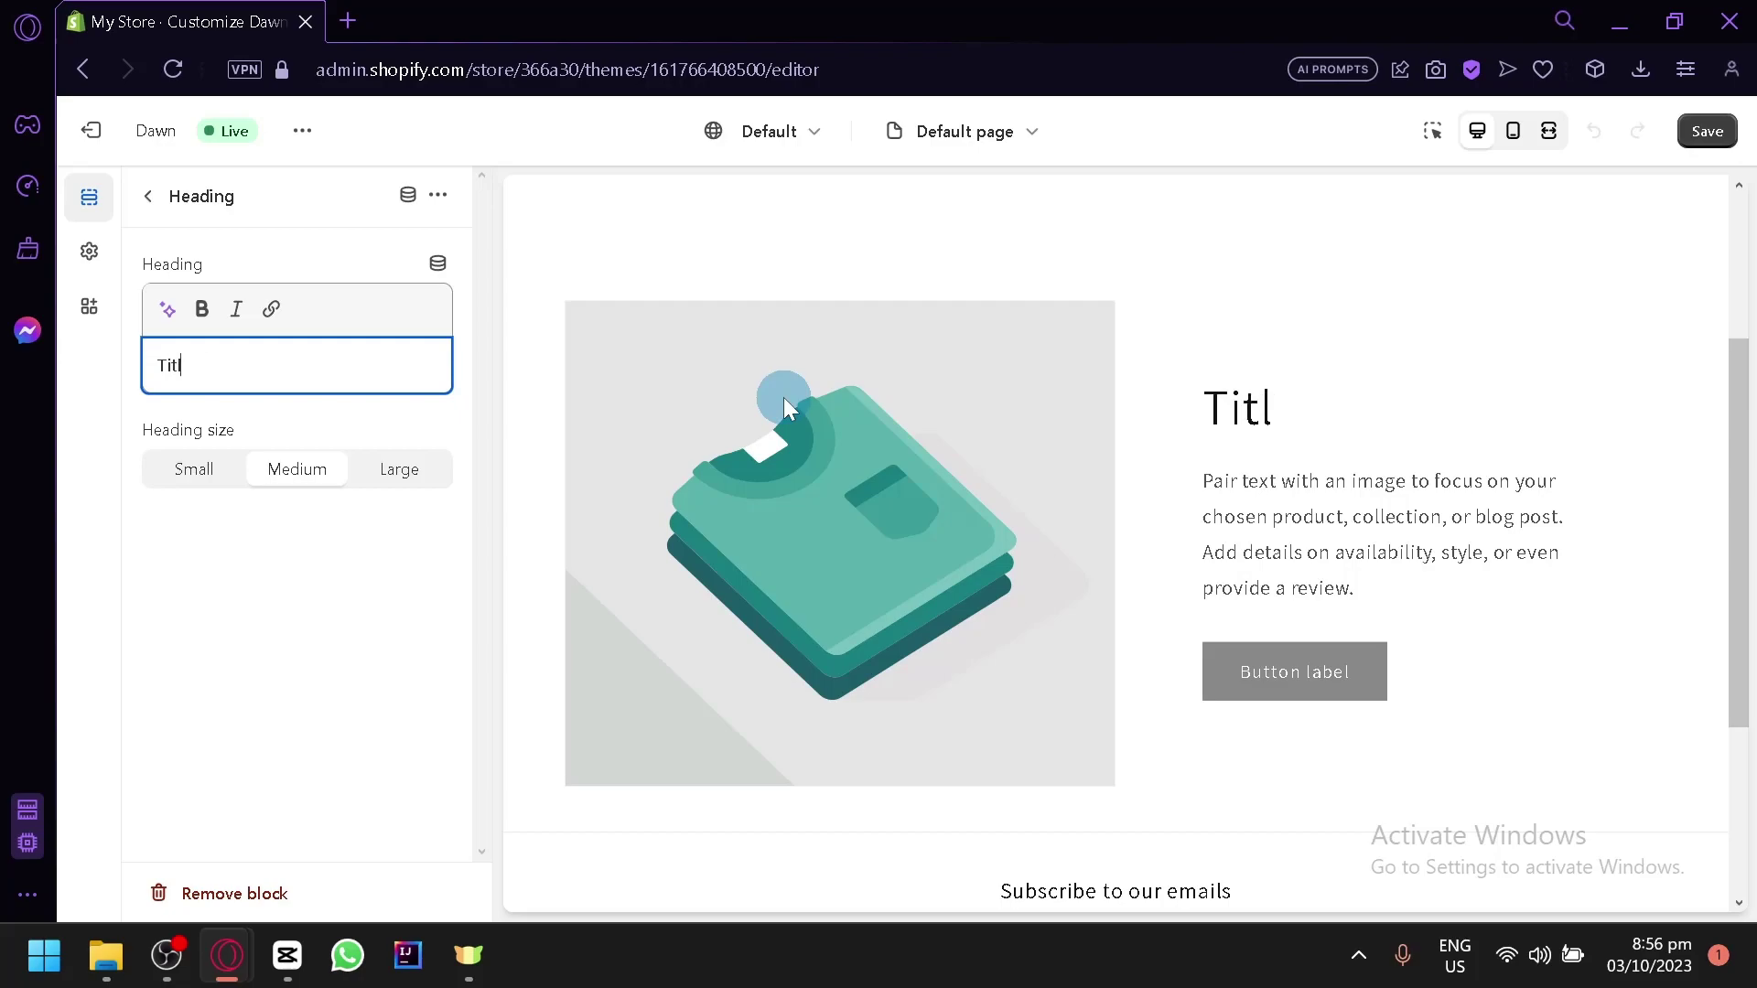
type("product")
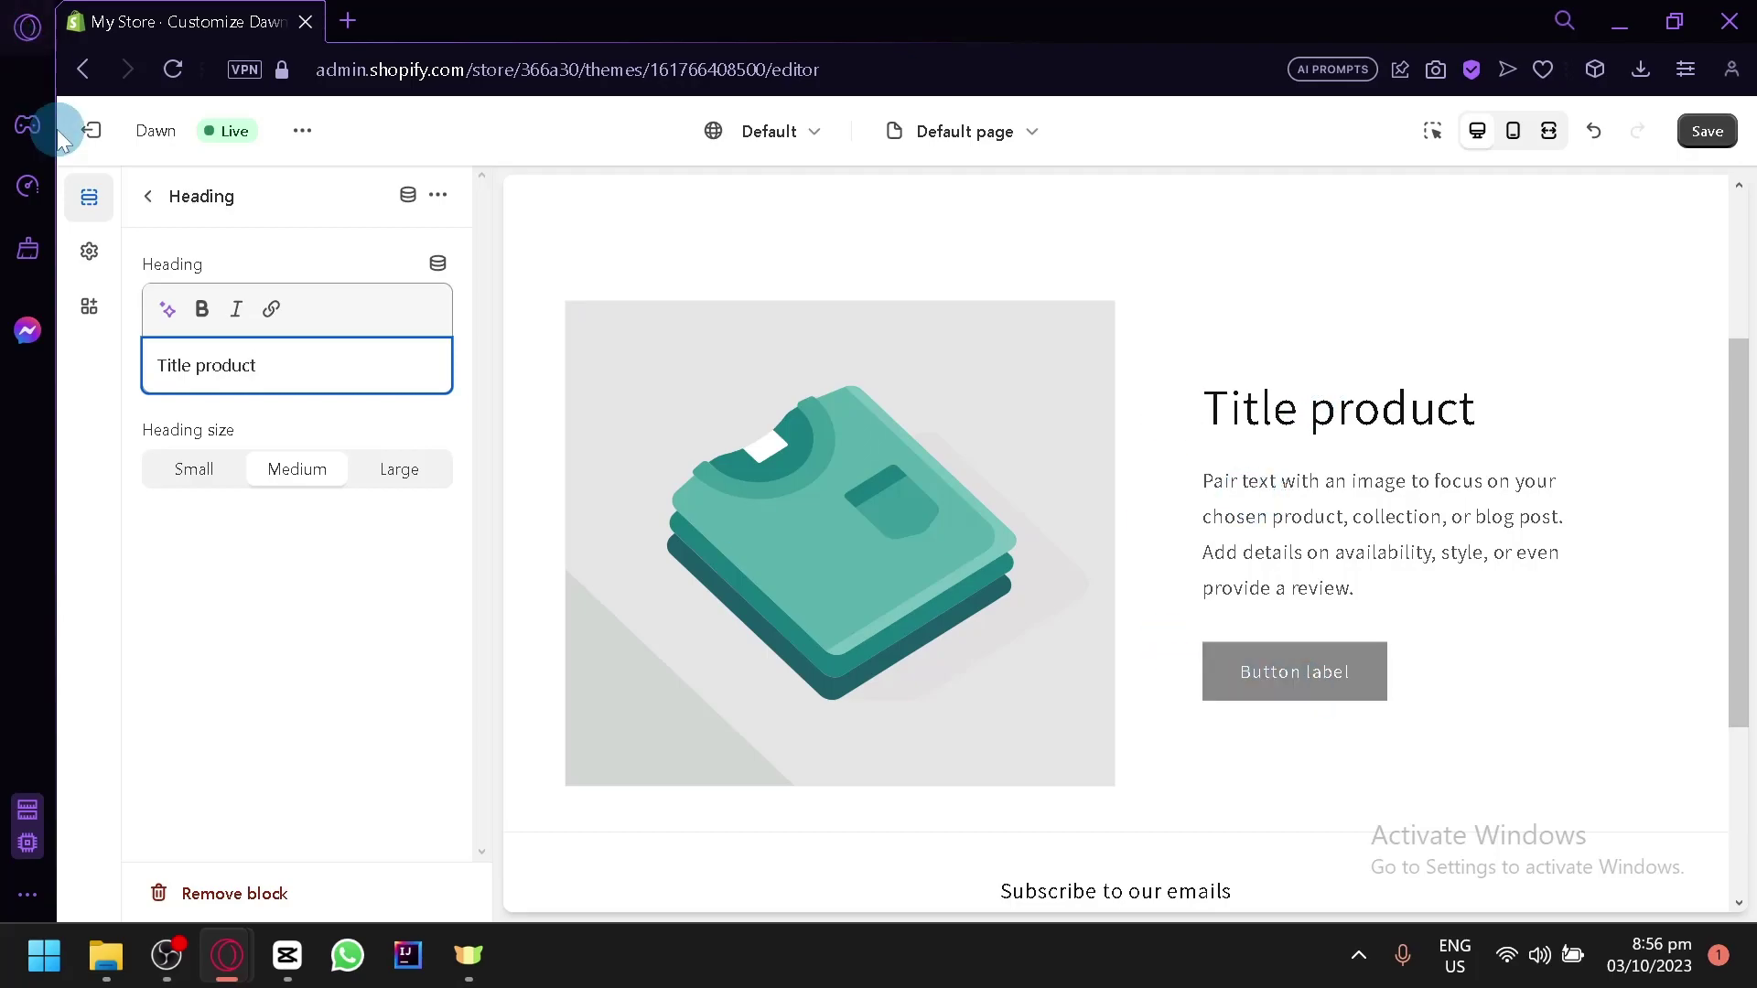
left_click(151, 197)
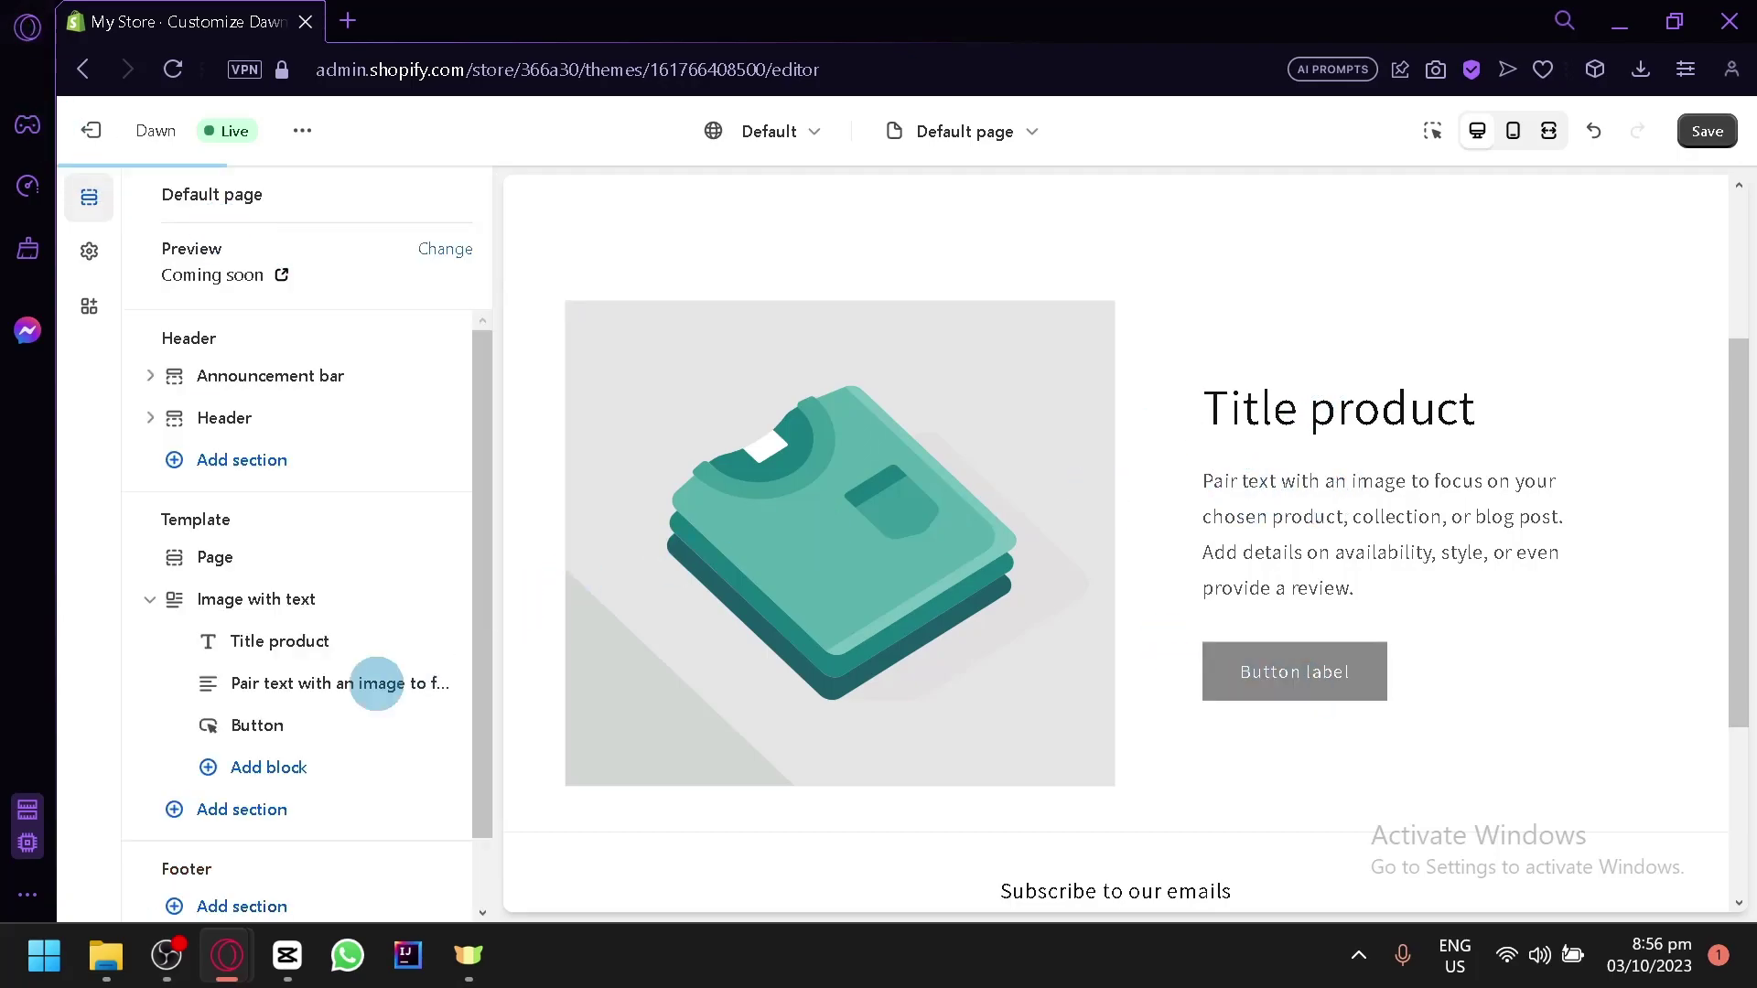
Check the button block's settings in the Image with text section and remove that block.
left_click(359, 749)
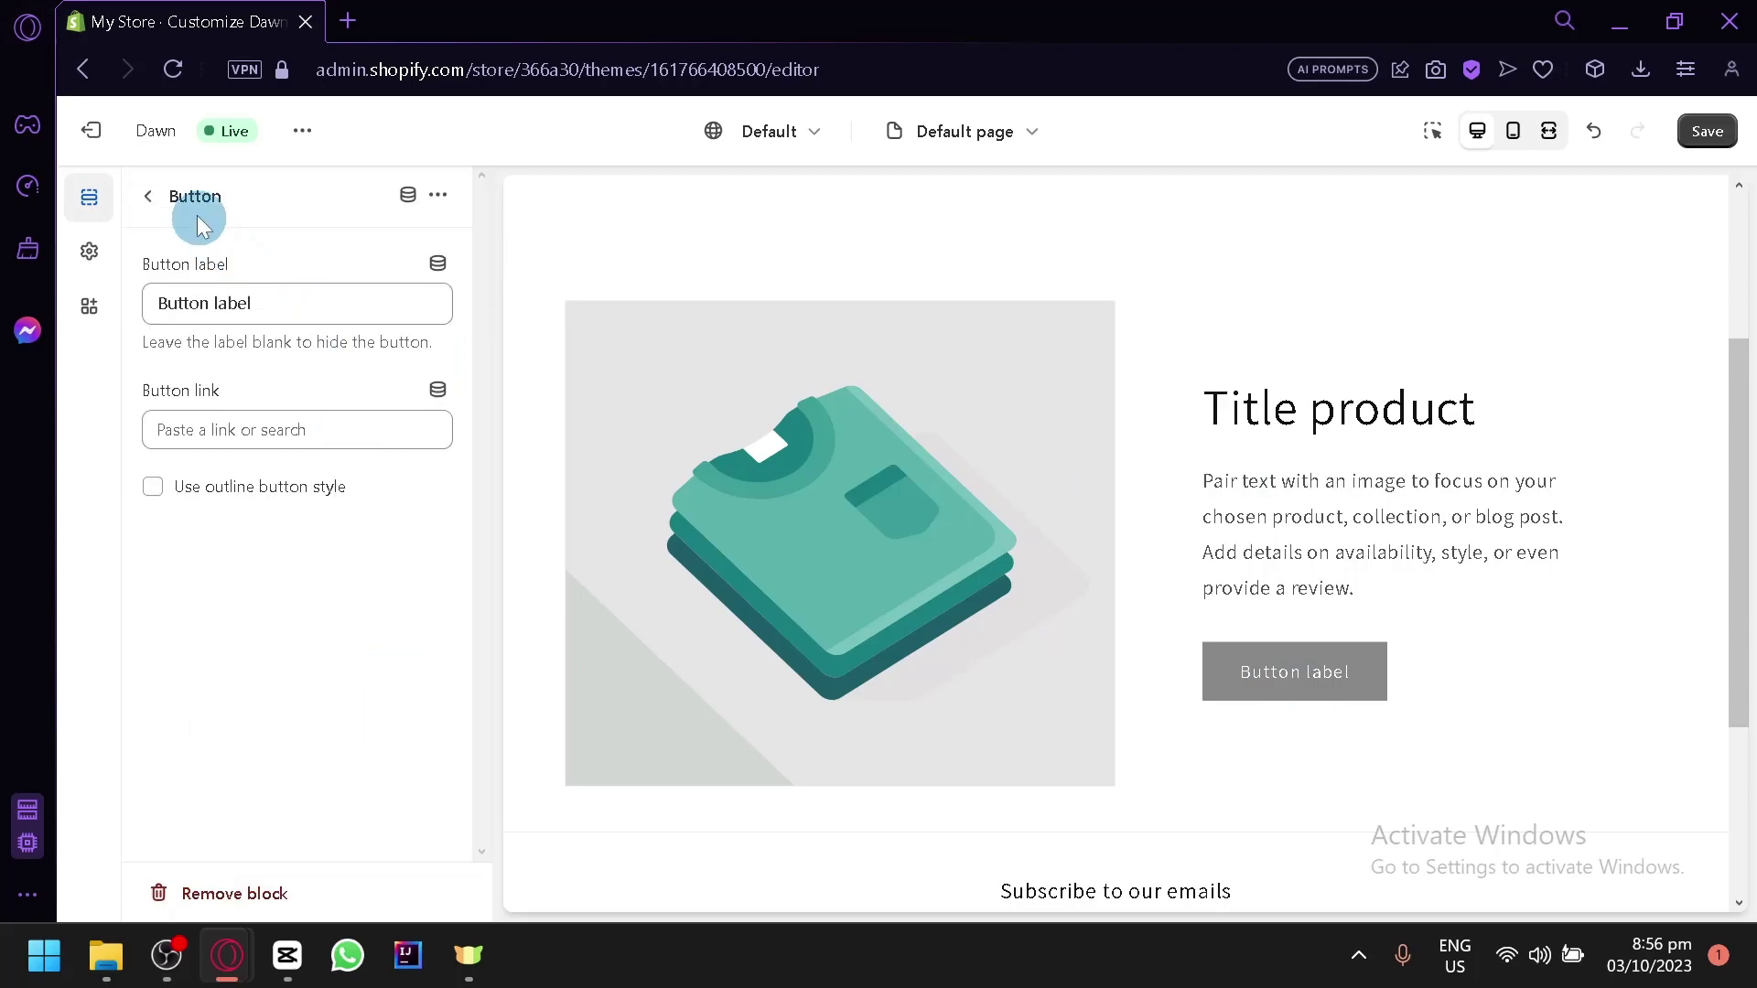
left_click(149, 199)
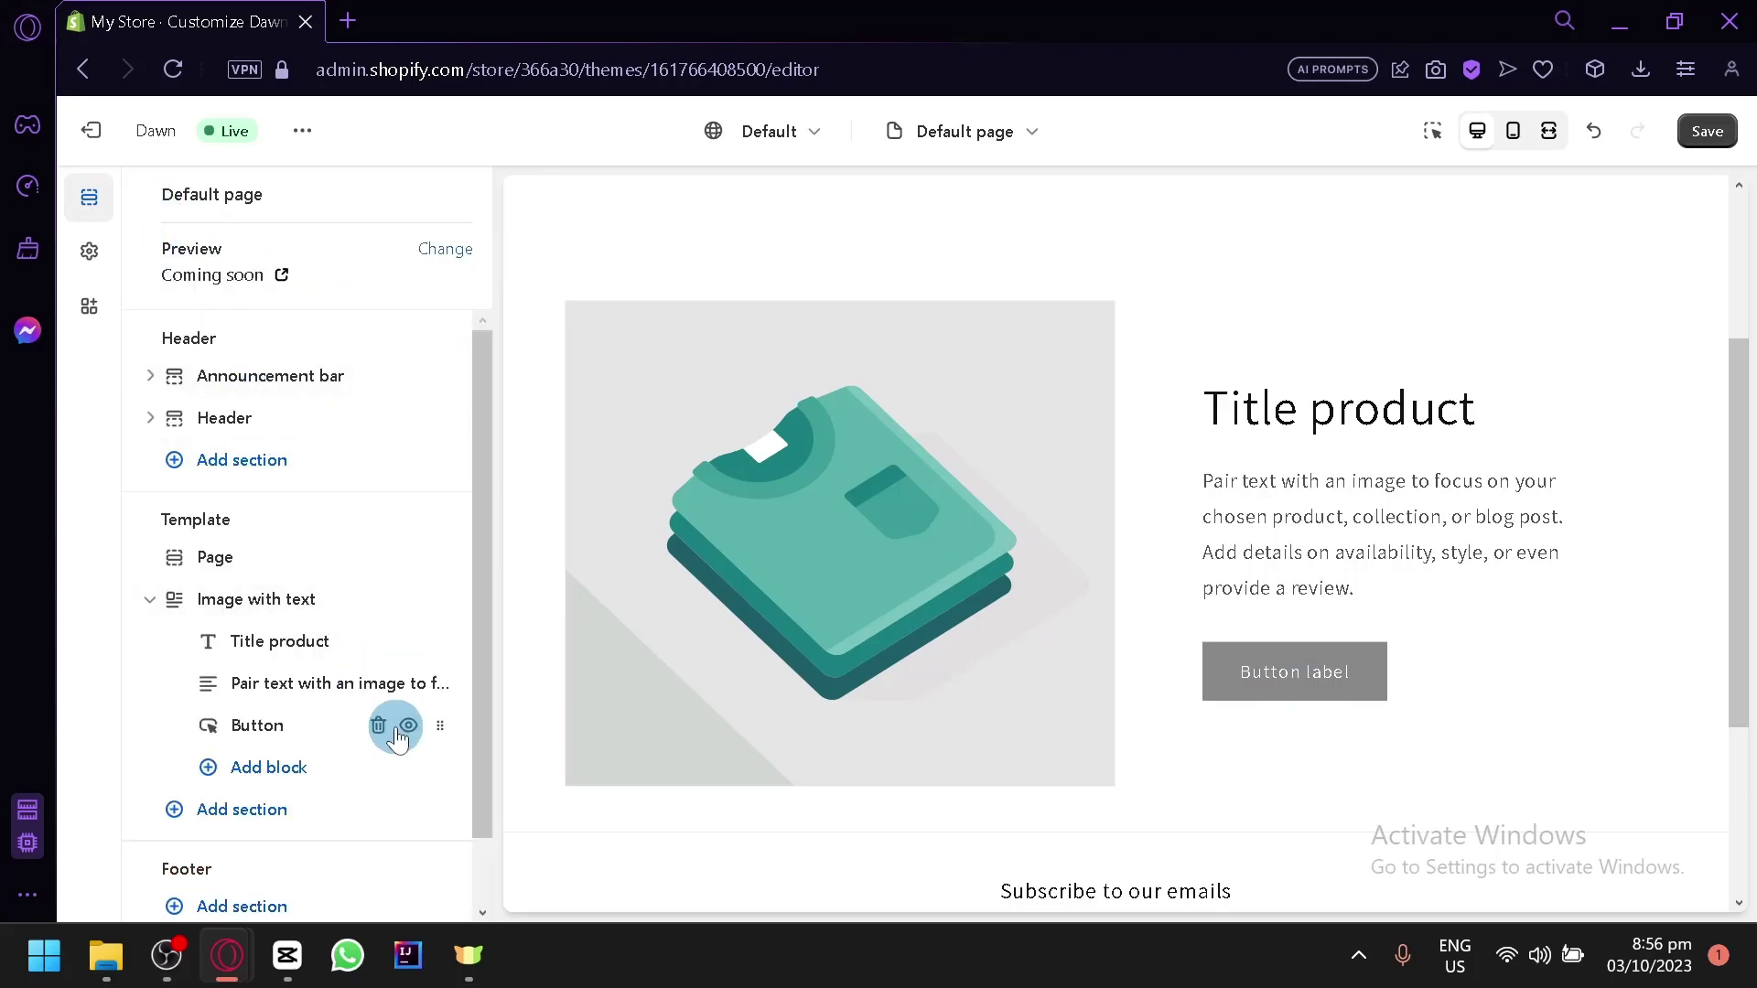
left_click(379, 726)
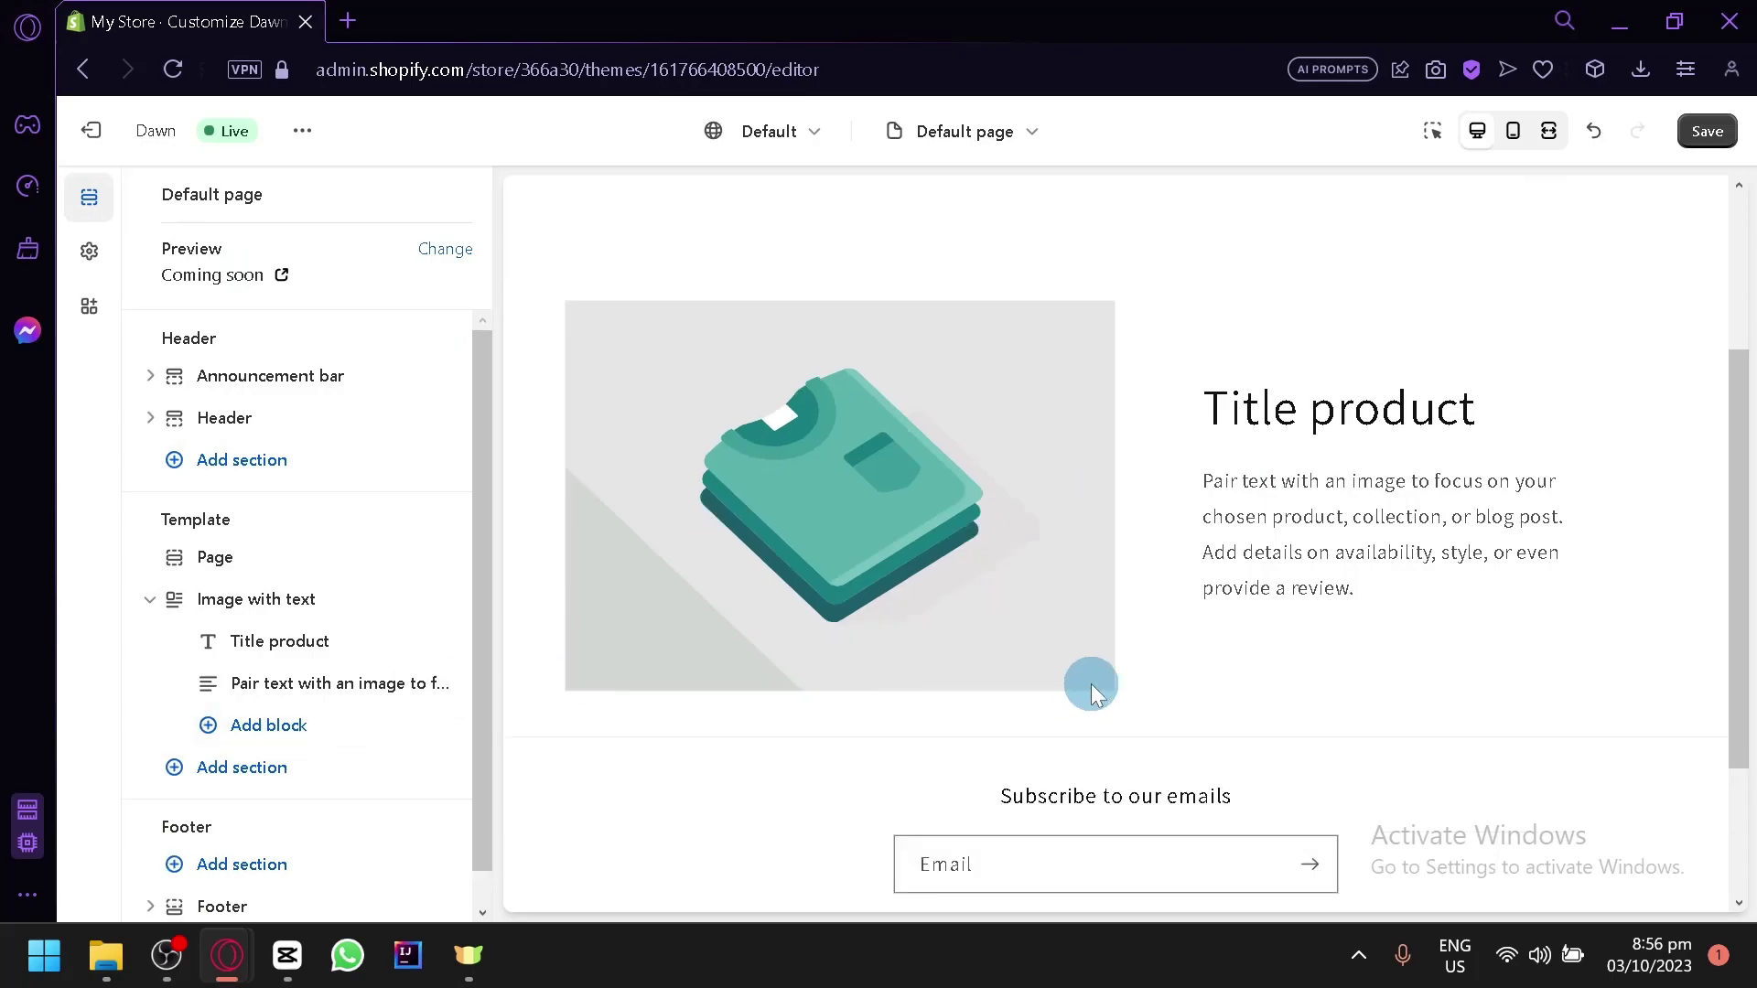
Review the Coming soon page preview and the text block's content settings in the Image with text section.
scroll(1007, 714, "up", 3)
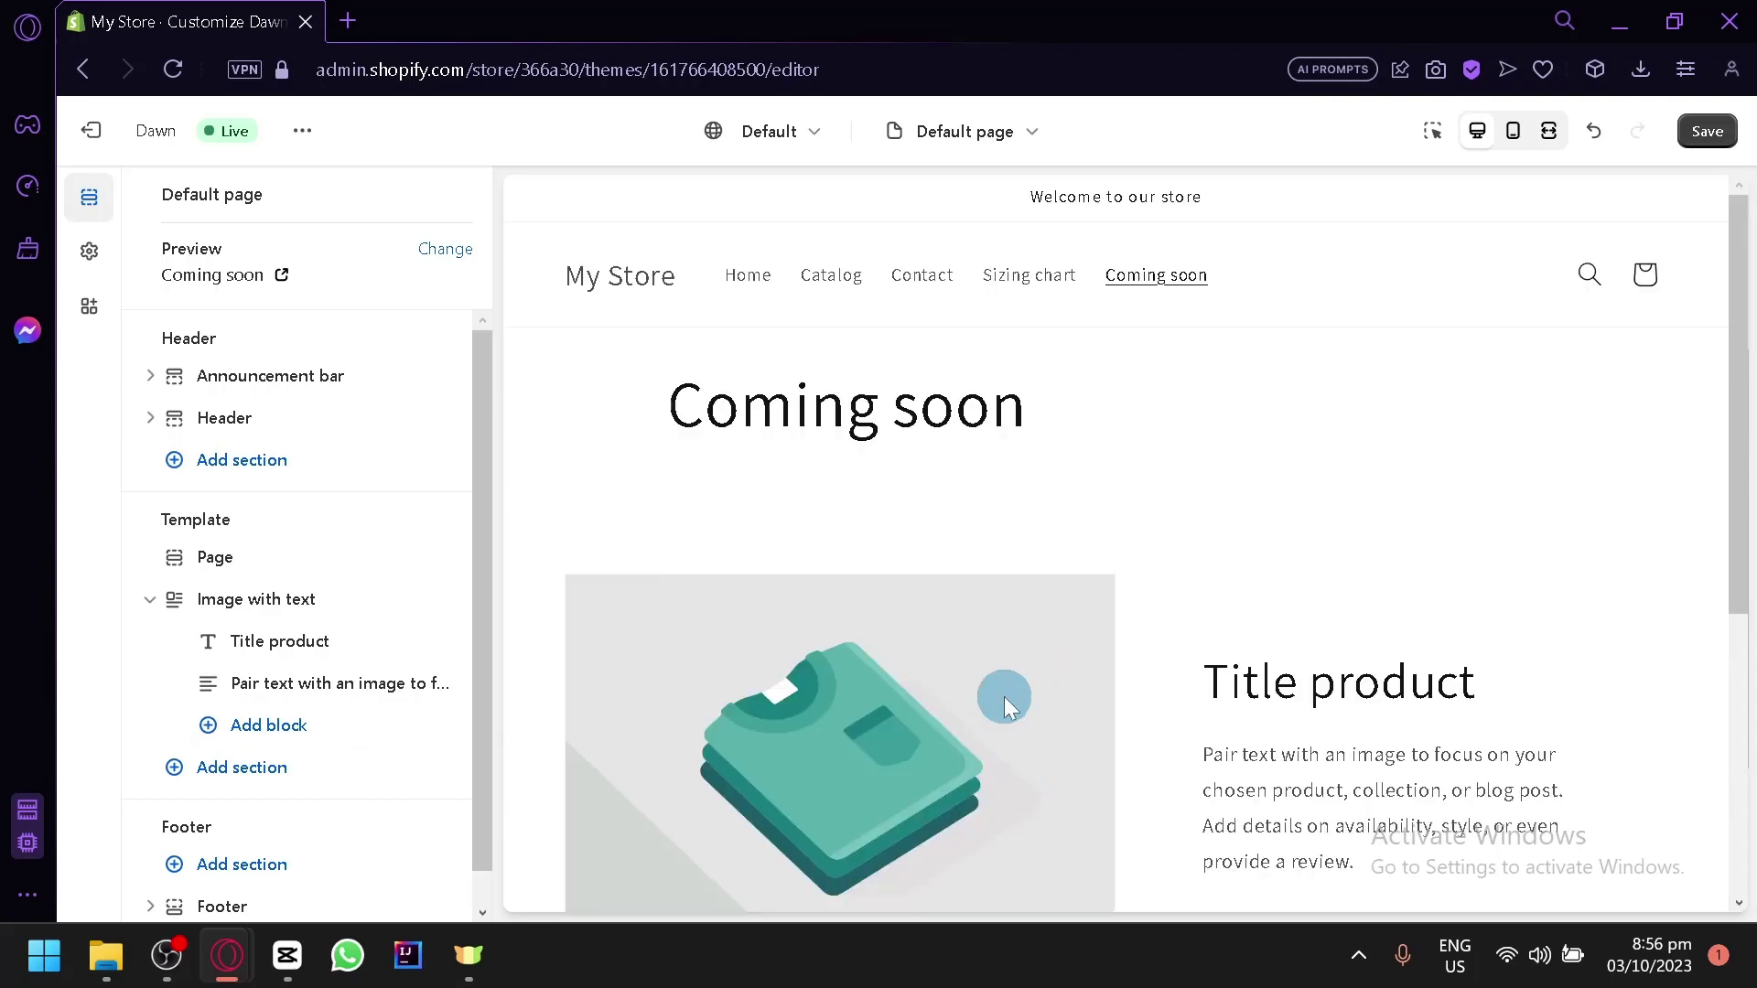
scroll(665, 491, "down", 2)
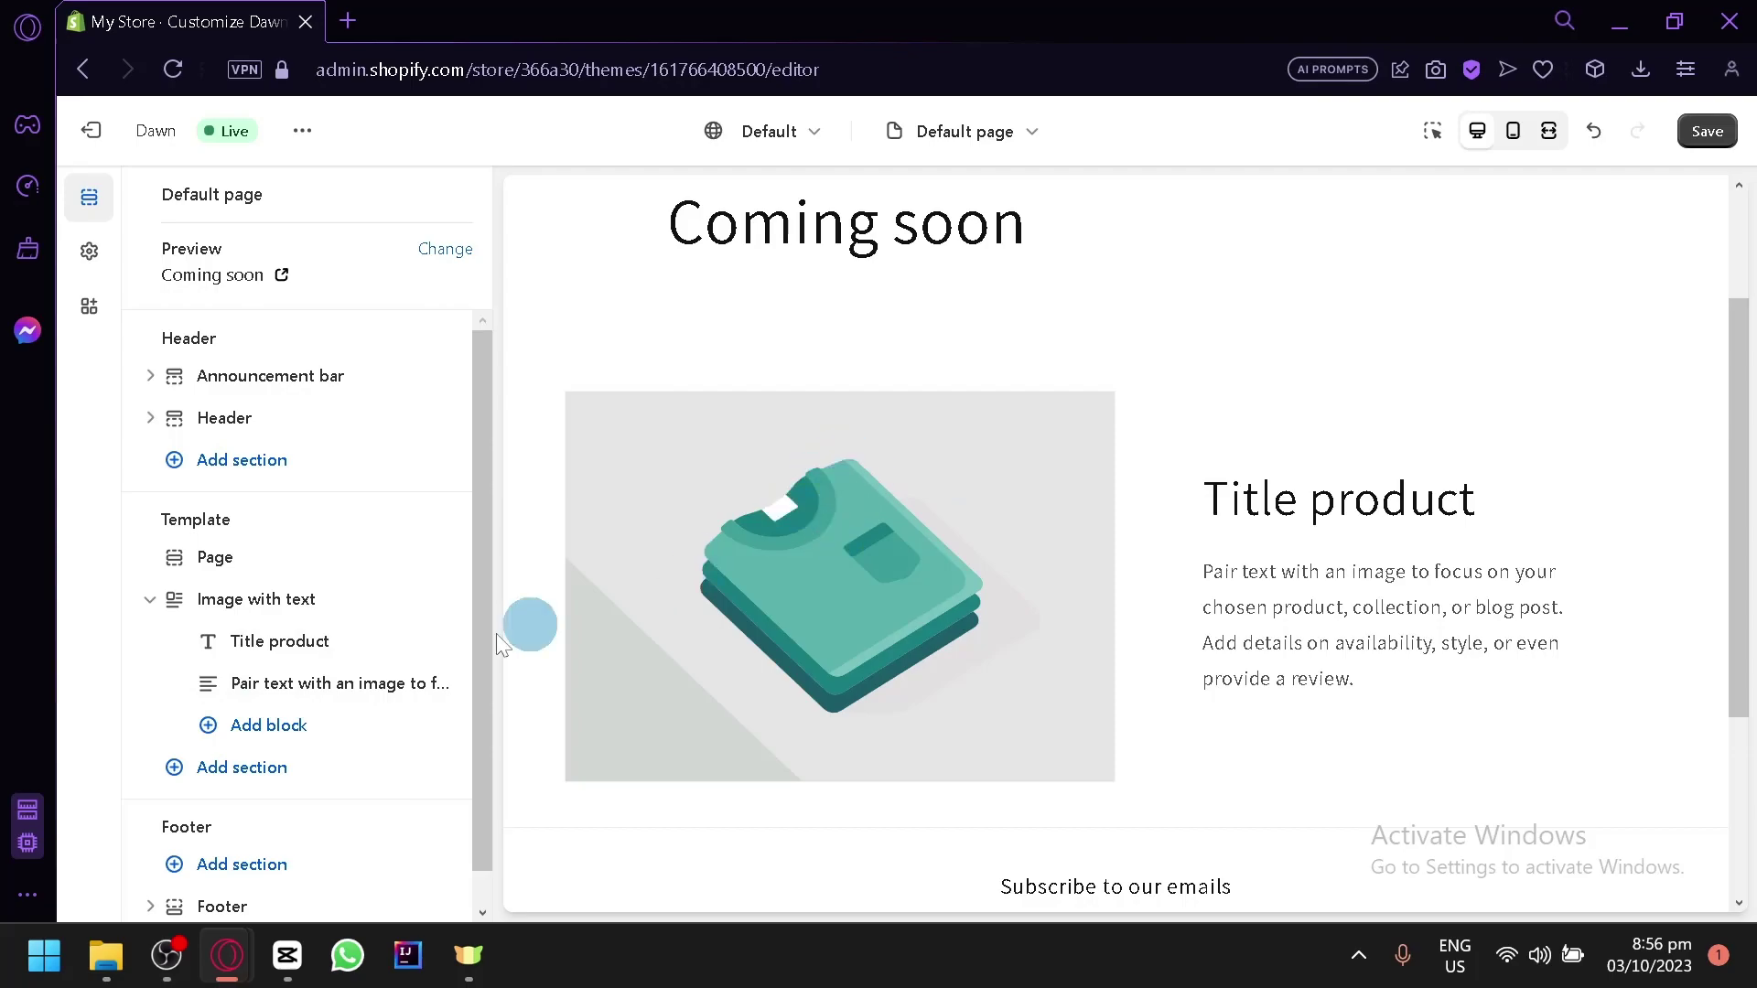
left_click(351, 693)
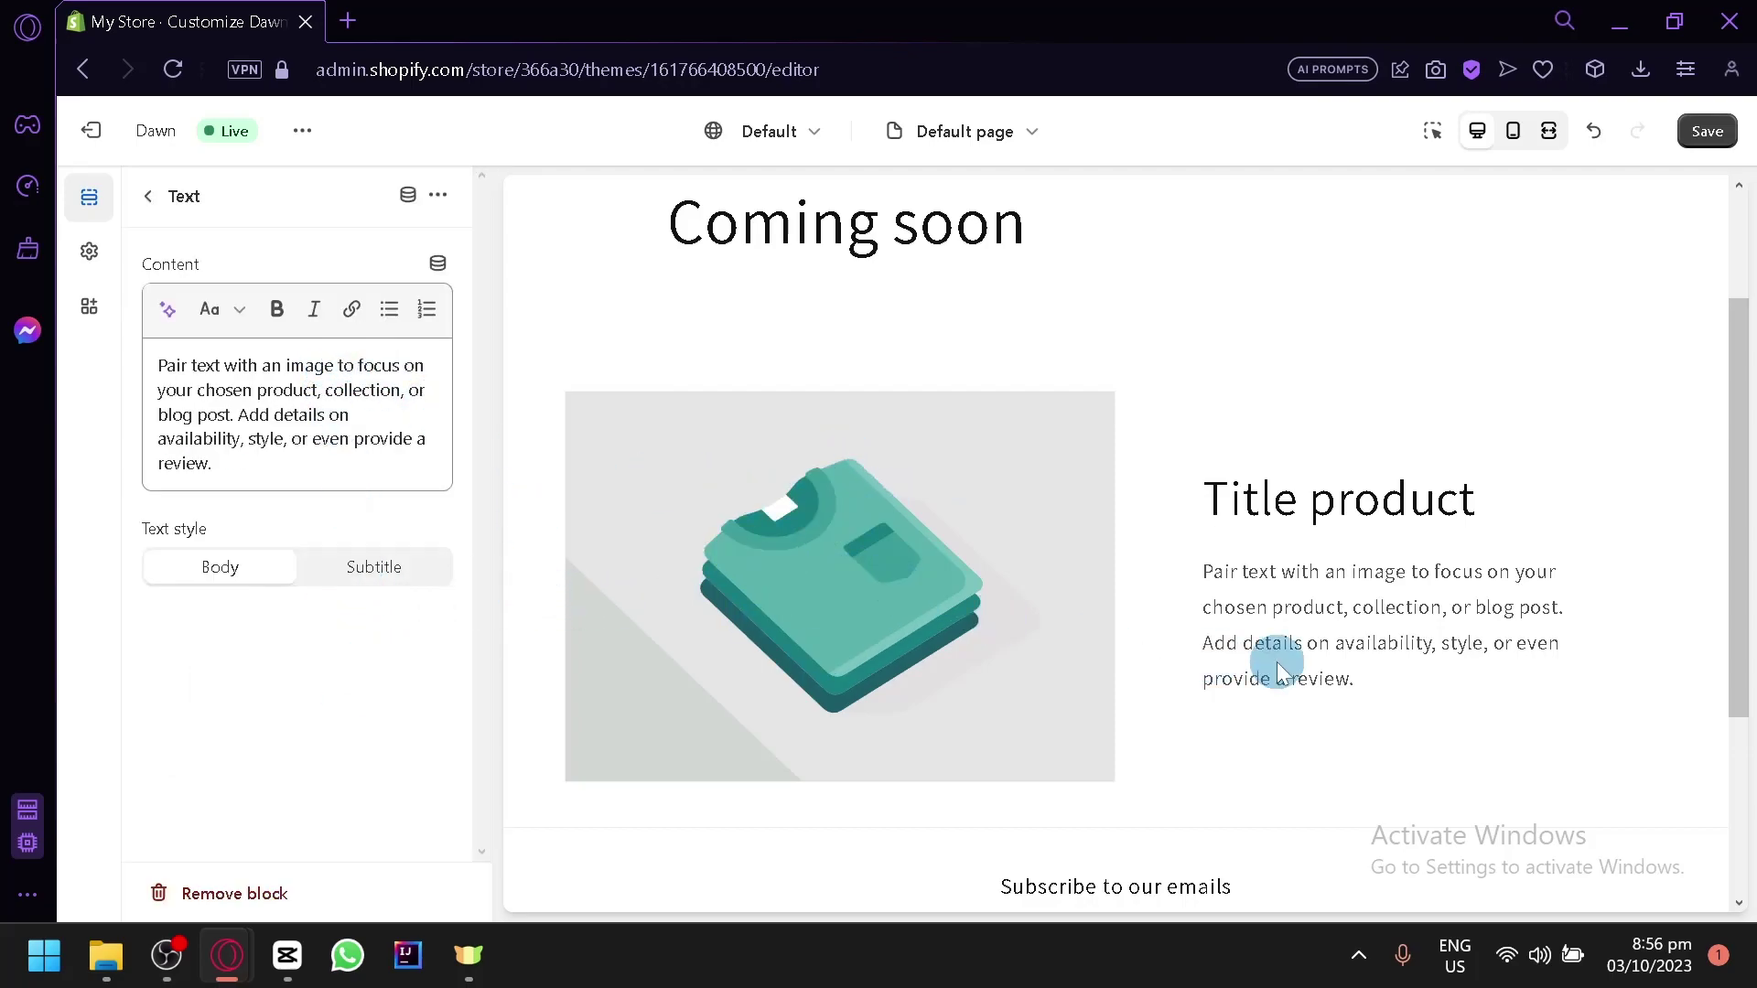
left_click(147, 197)
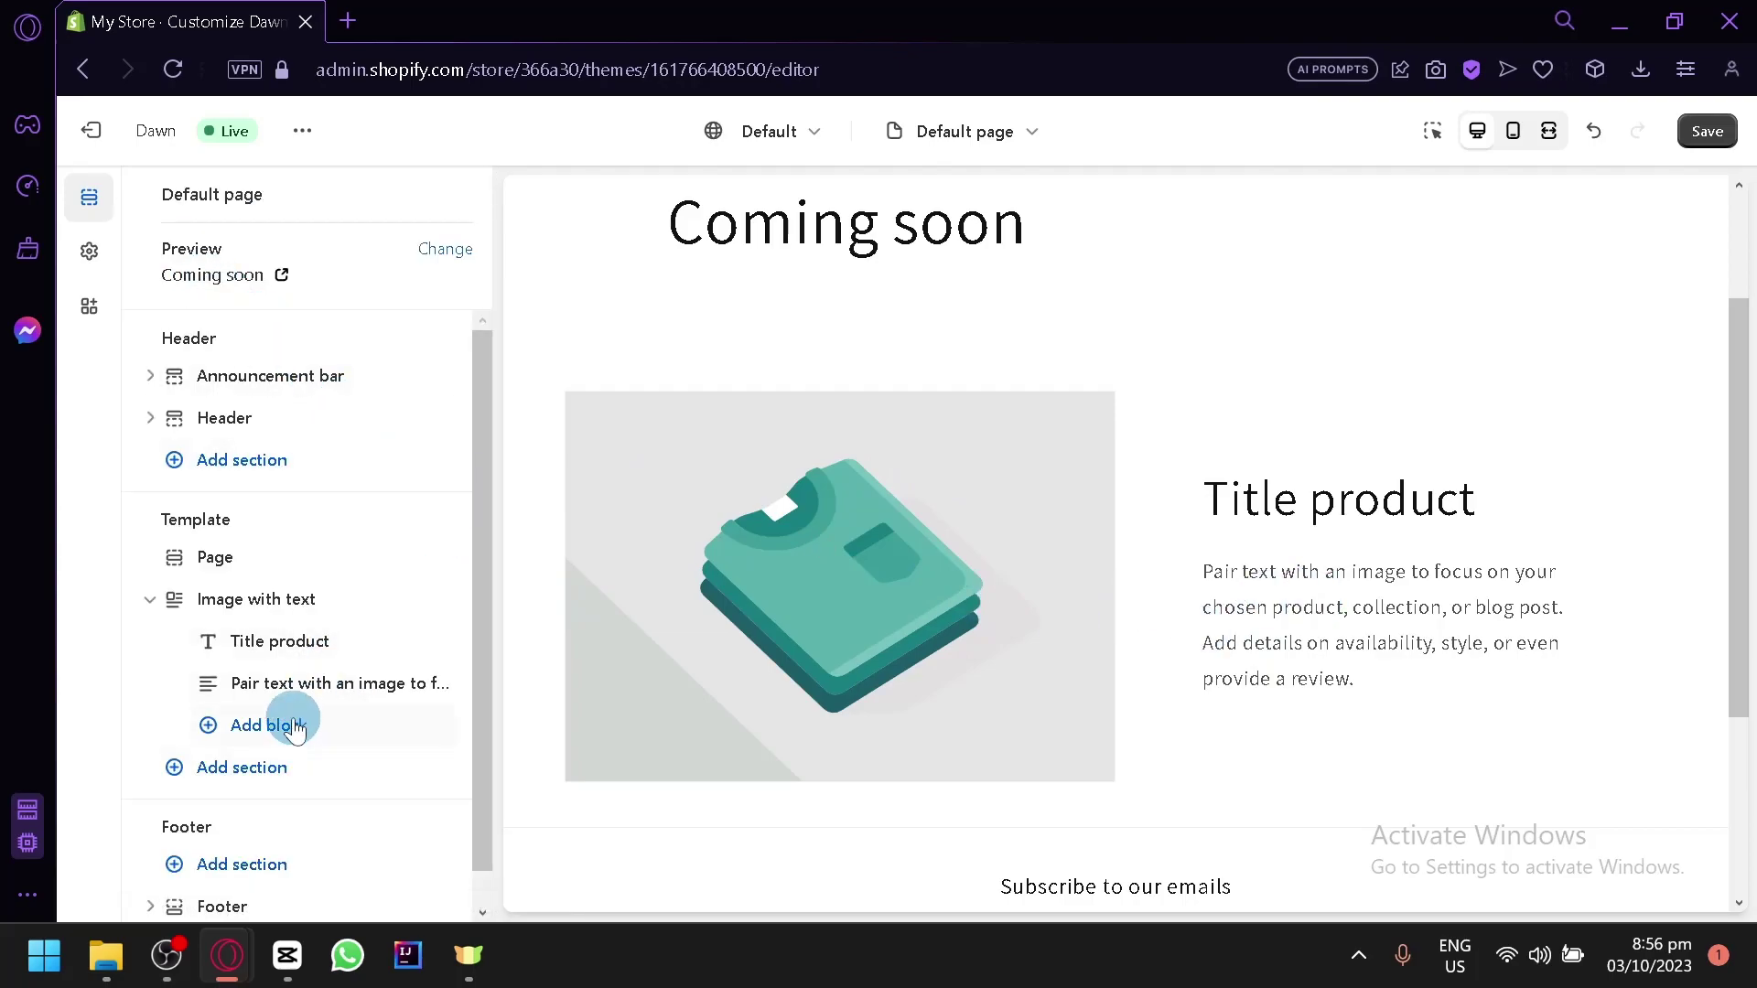
Add a Collage section below the Image with text section and check it in the Coming soon page preview.
left_click(294, 771)
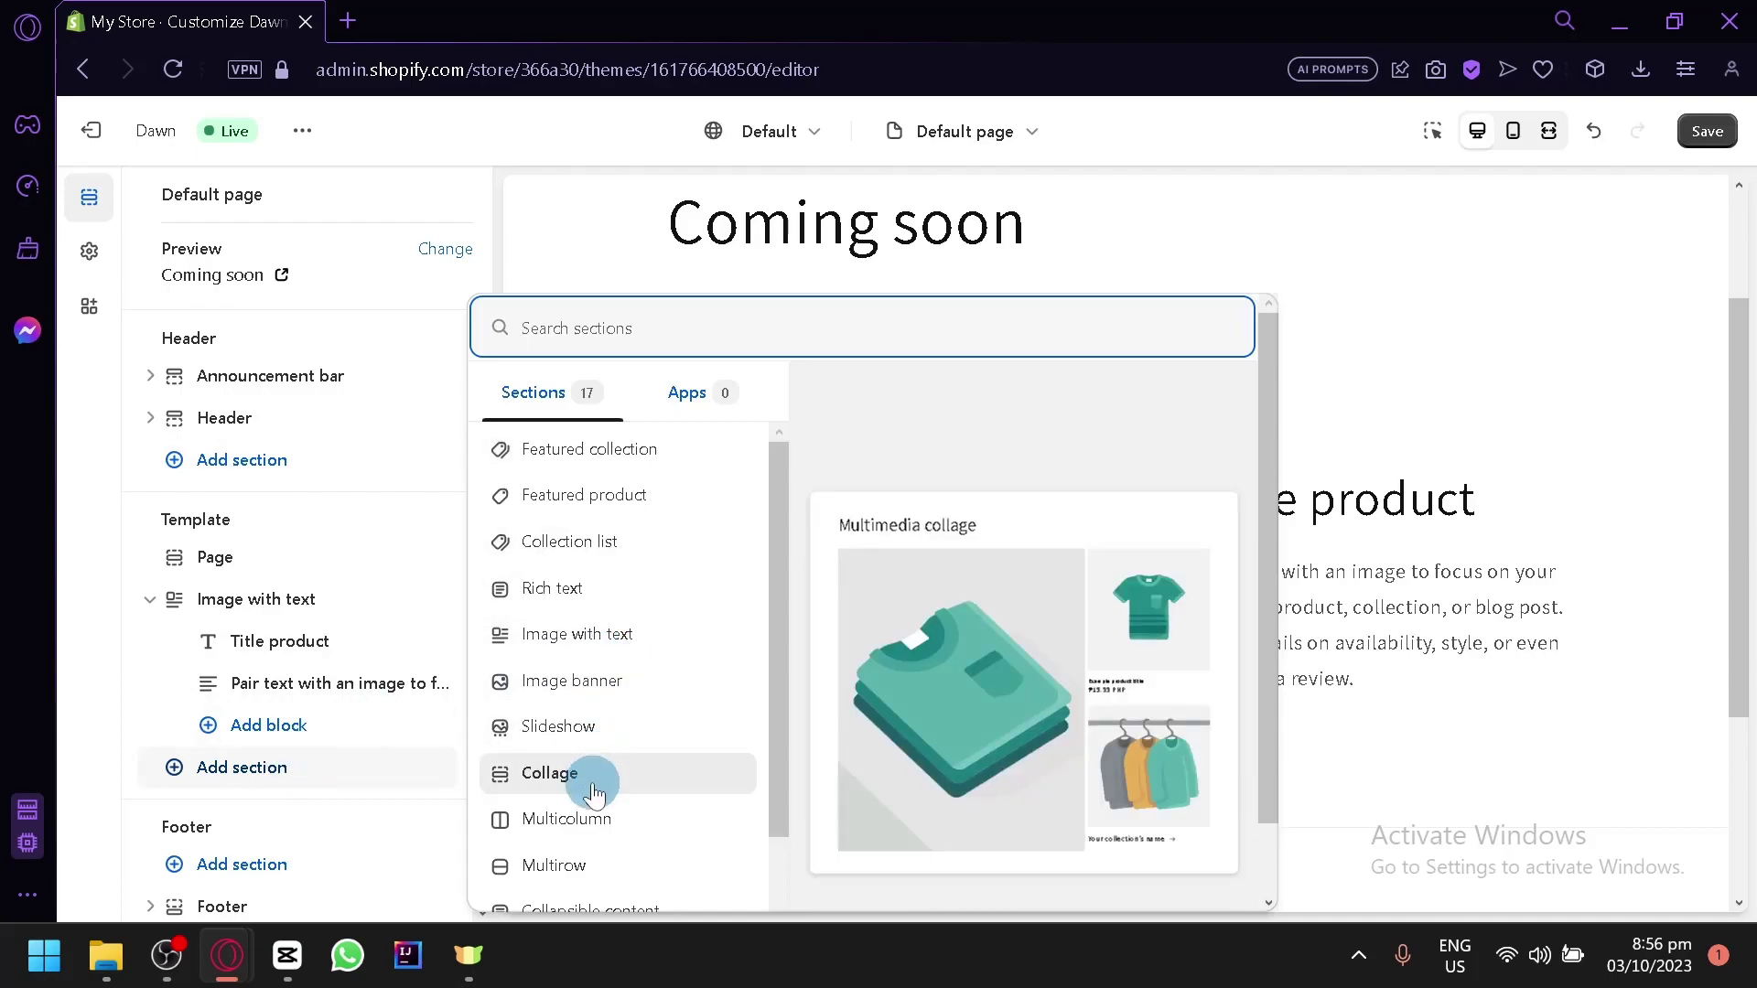
left_click(588, 778)
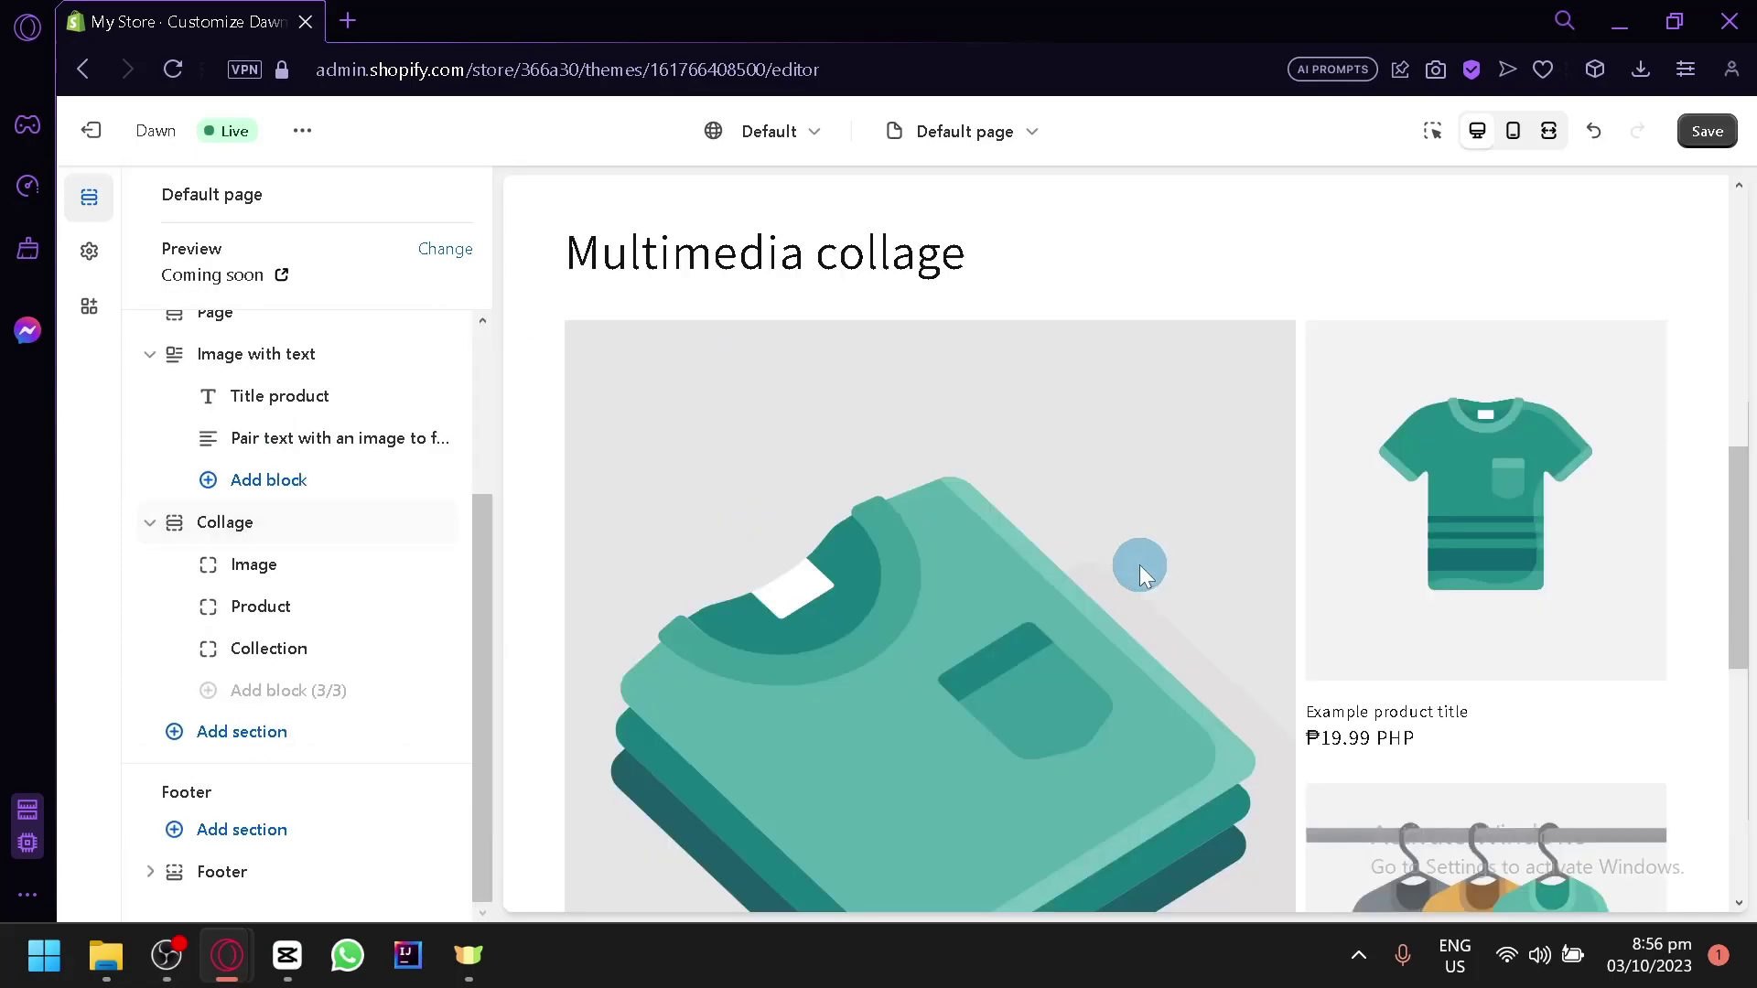
scroll(1139, 564, "down", 2)
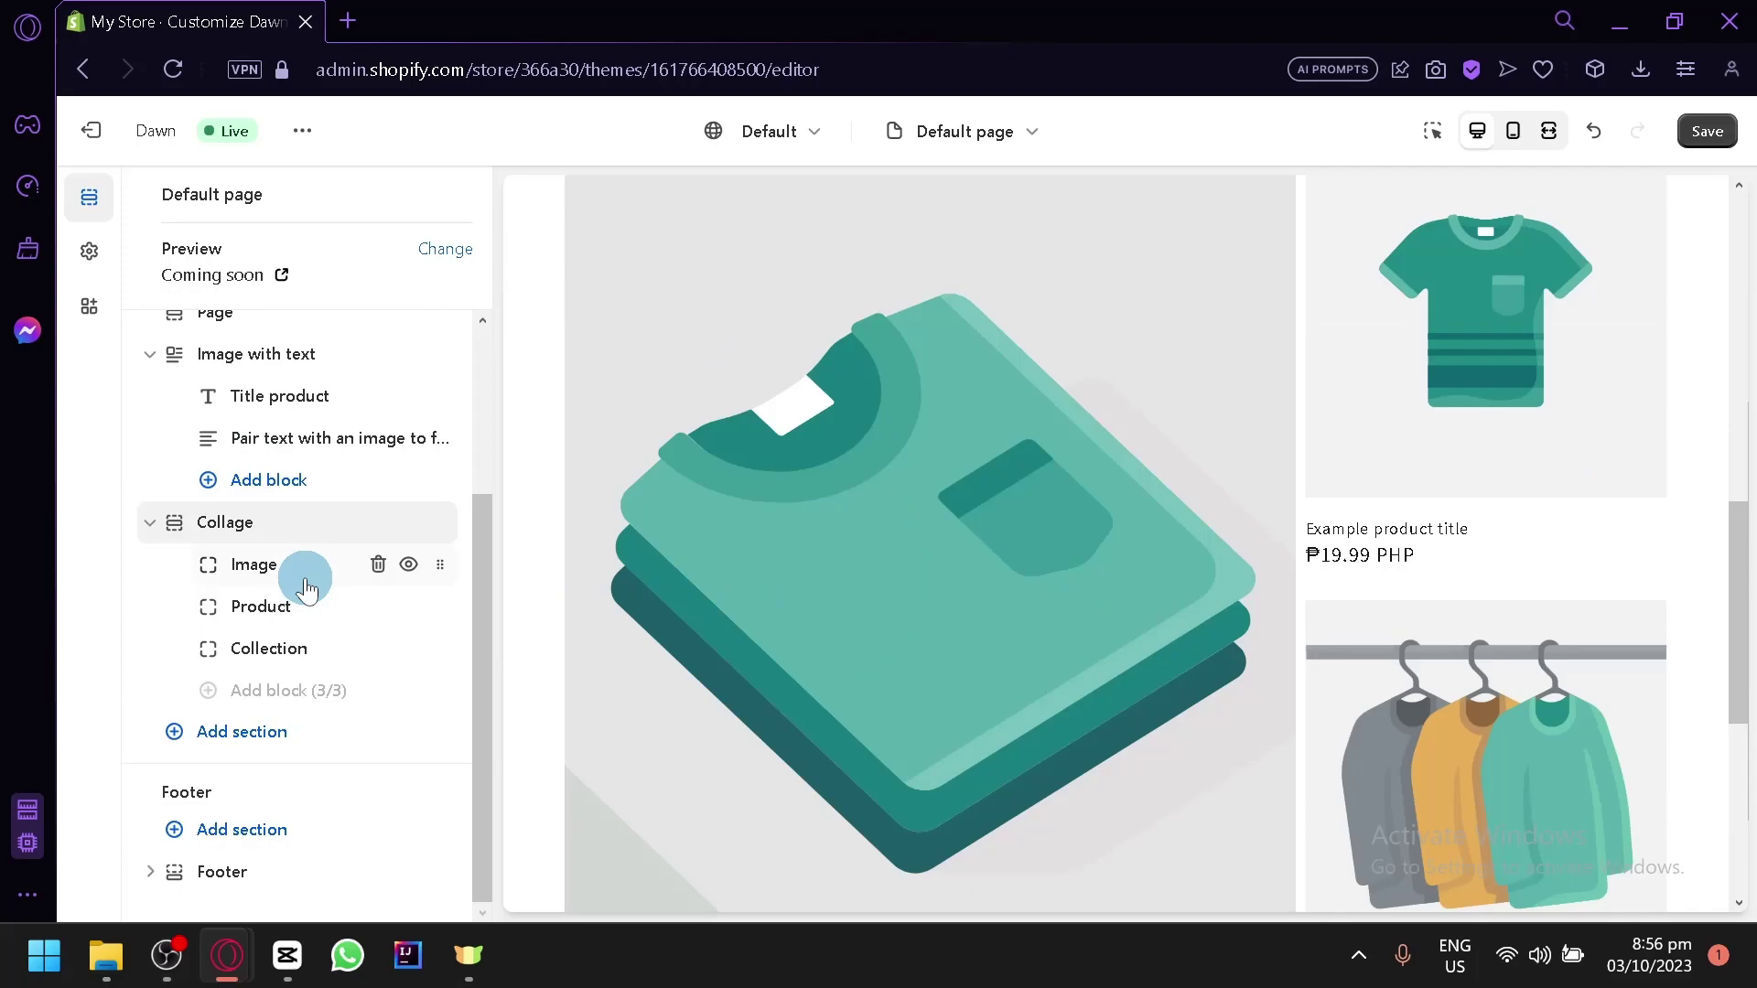
scroll(1034, 479, "up", 5)
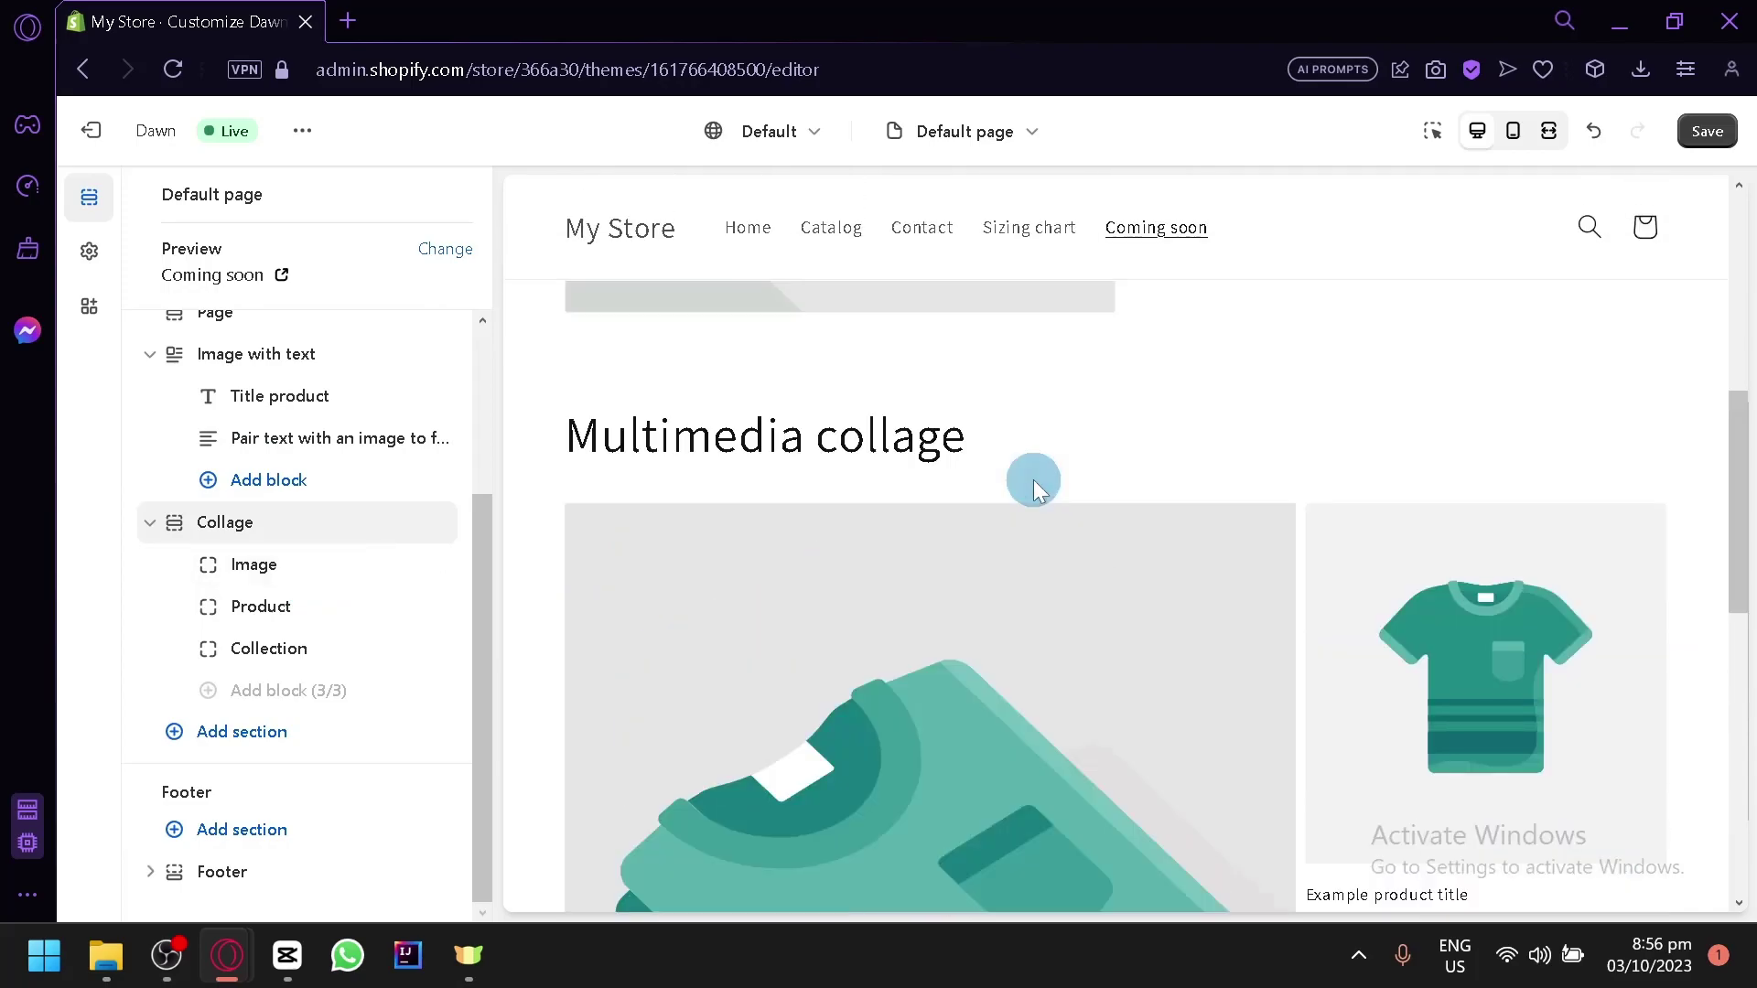
scroll(1030, 492, "down", 9)
left_click_drag(1372, 366, 858, 573)
scroll(1364, 391, "up", 5)
scroll(804, 683, "up", 5)
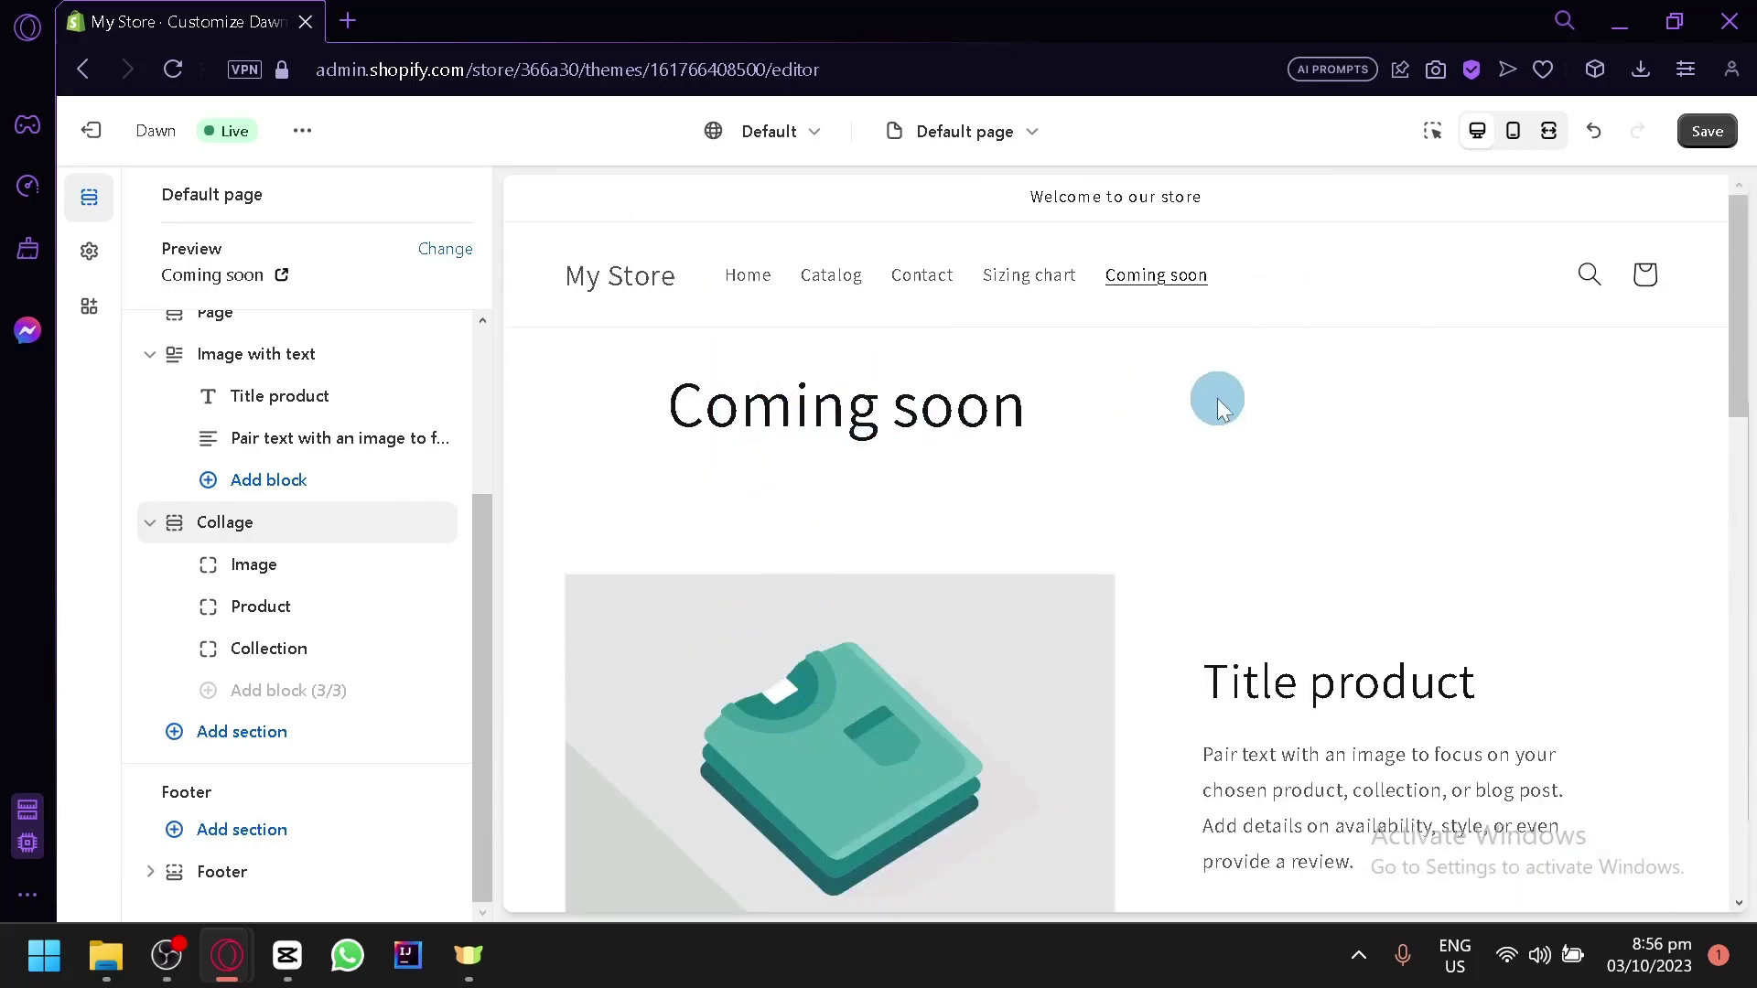
Save the theme changes and view the live Dawn storefront.
left_click(1718, 133)
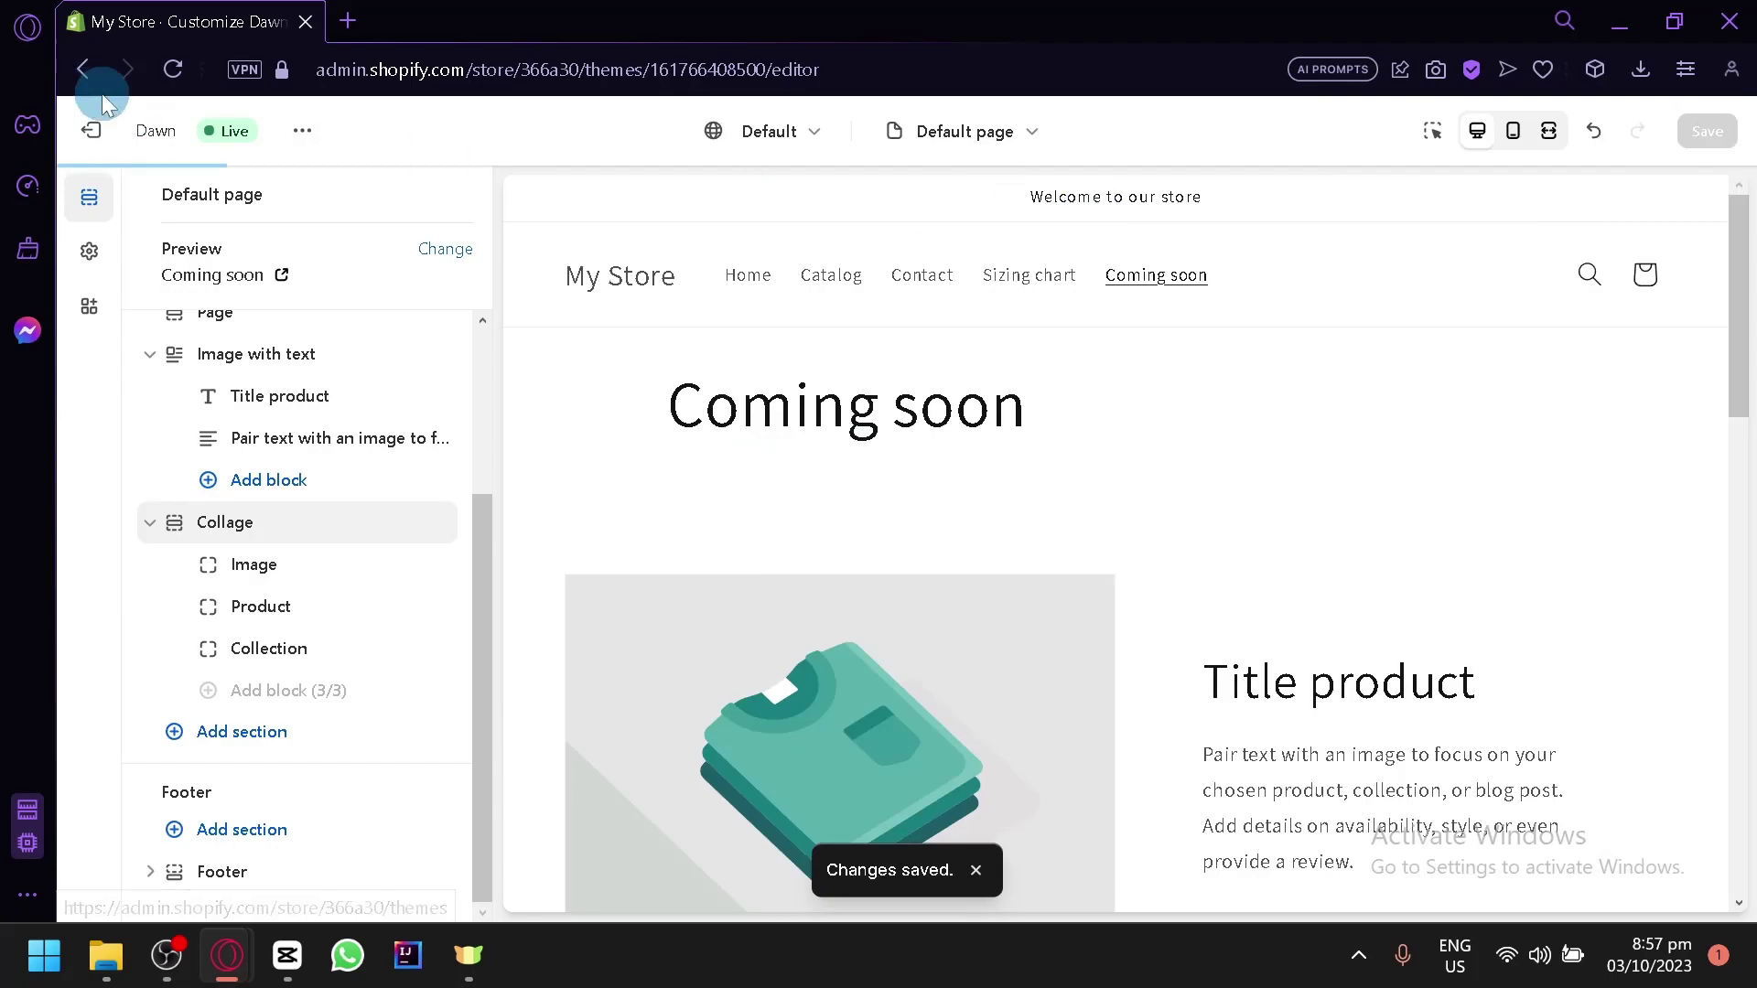
left_click(300, 133)
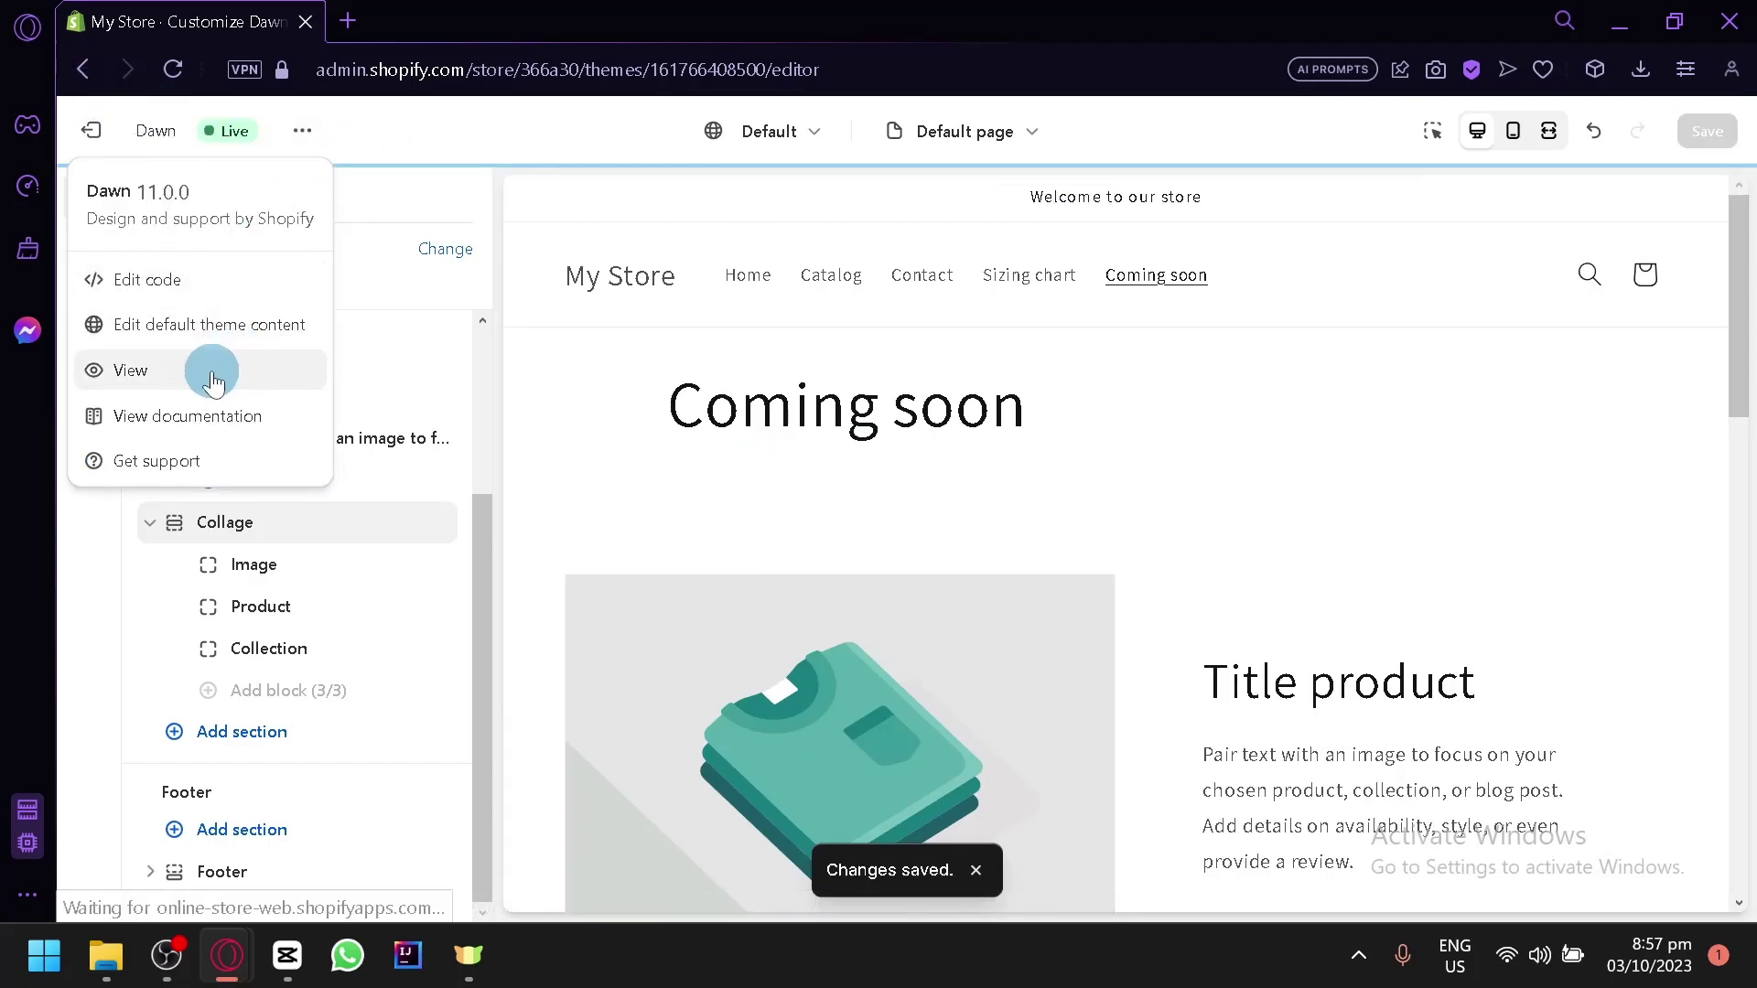
left_click(130, 370)
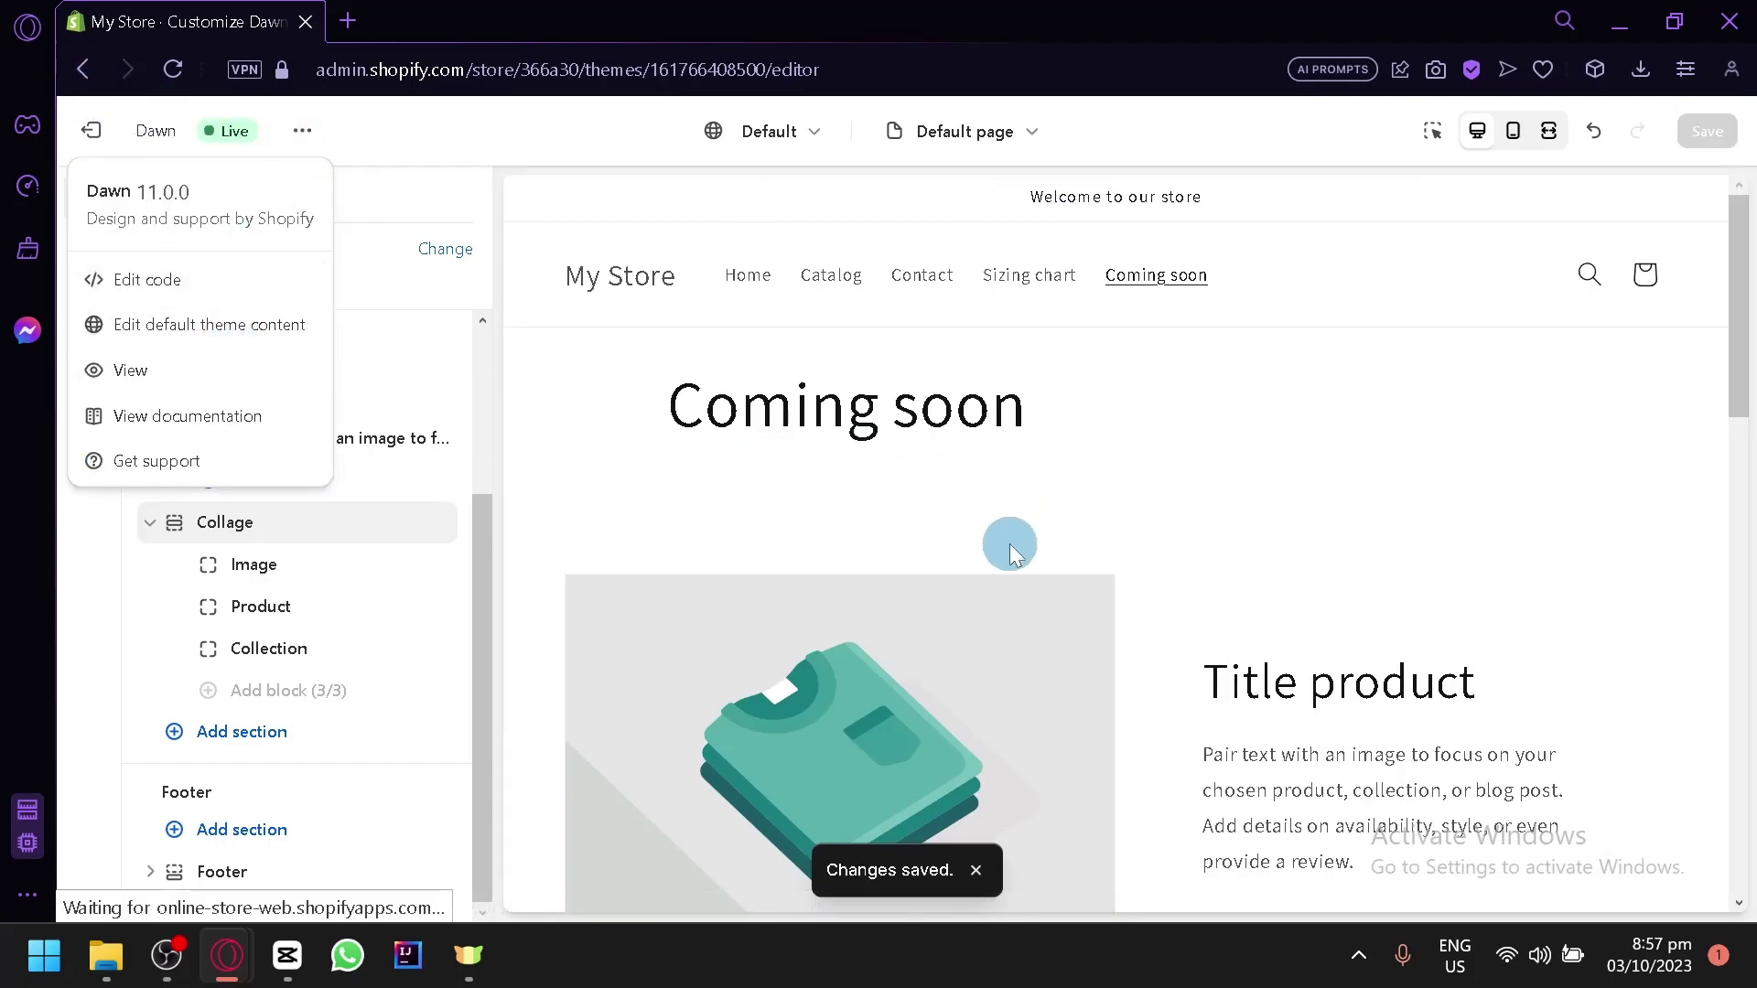
left_click(244, 375)
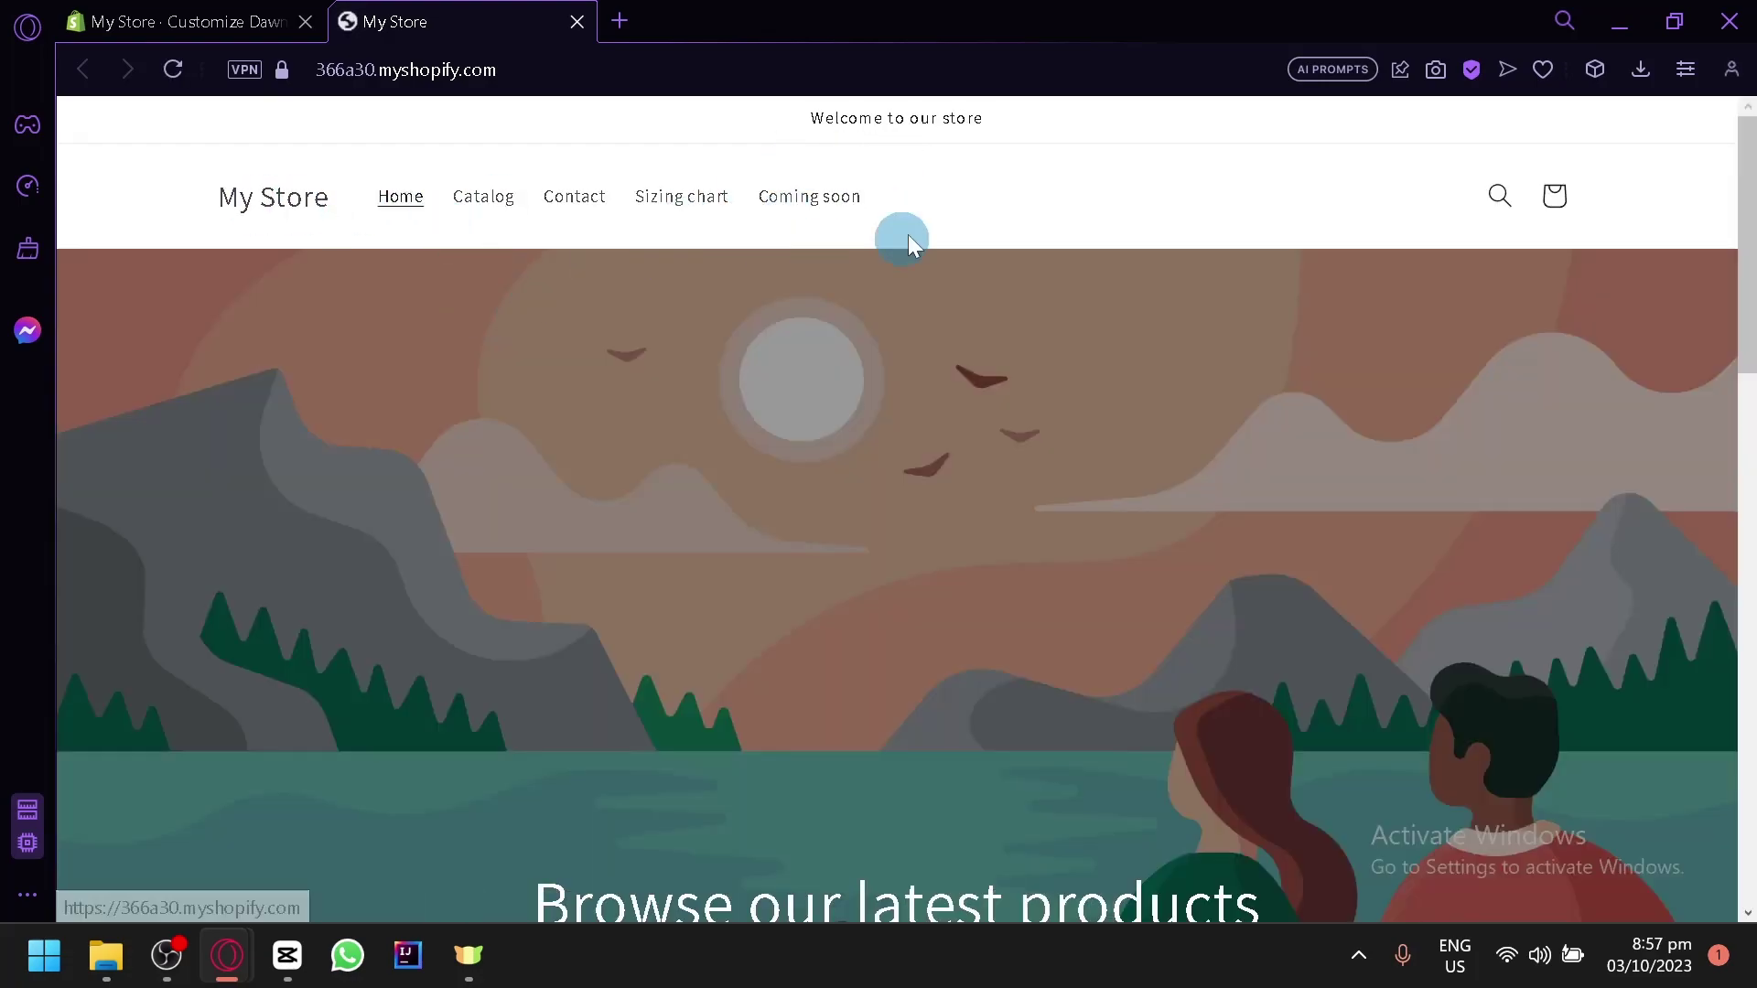
Go to the Coming soon page on the live store and examine its heading, Image with text and collage sections.
scroll(814, 212, "up", 5)
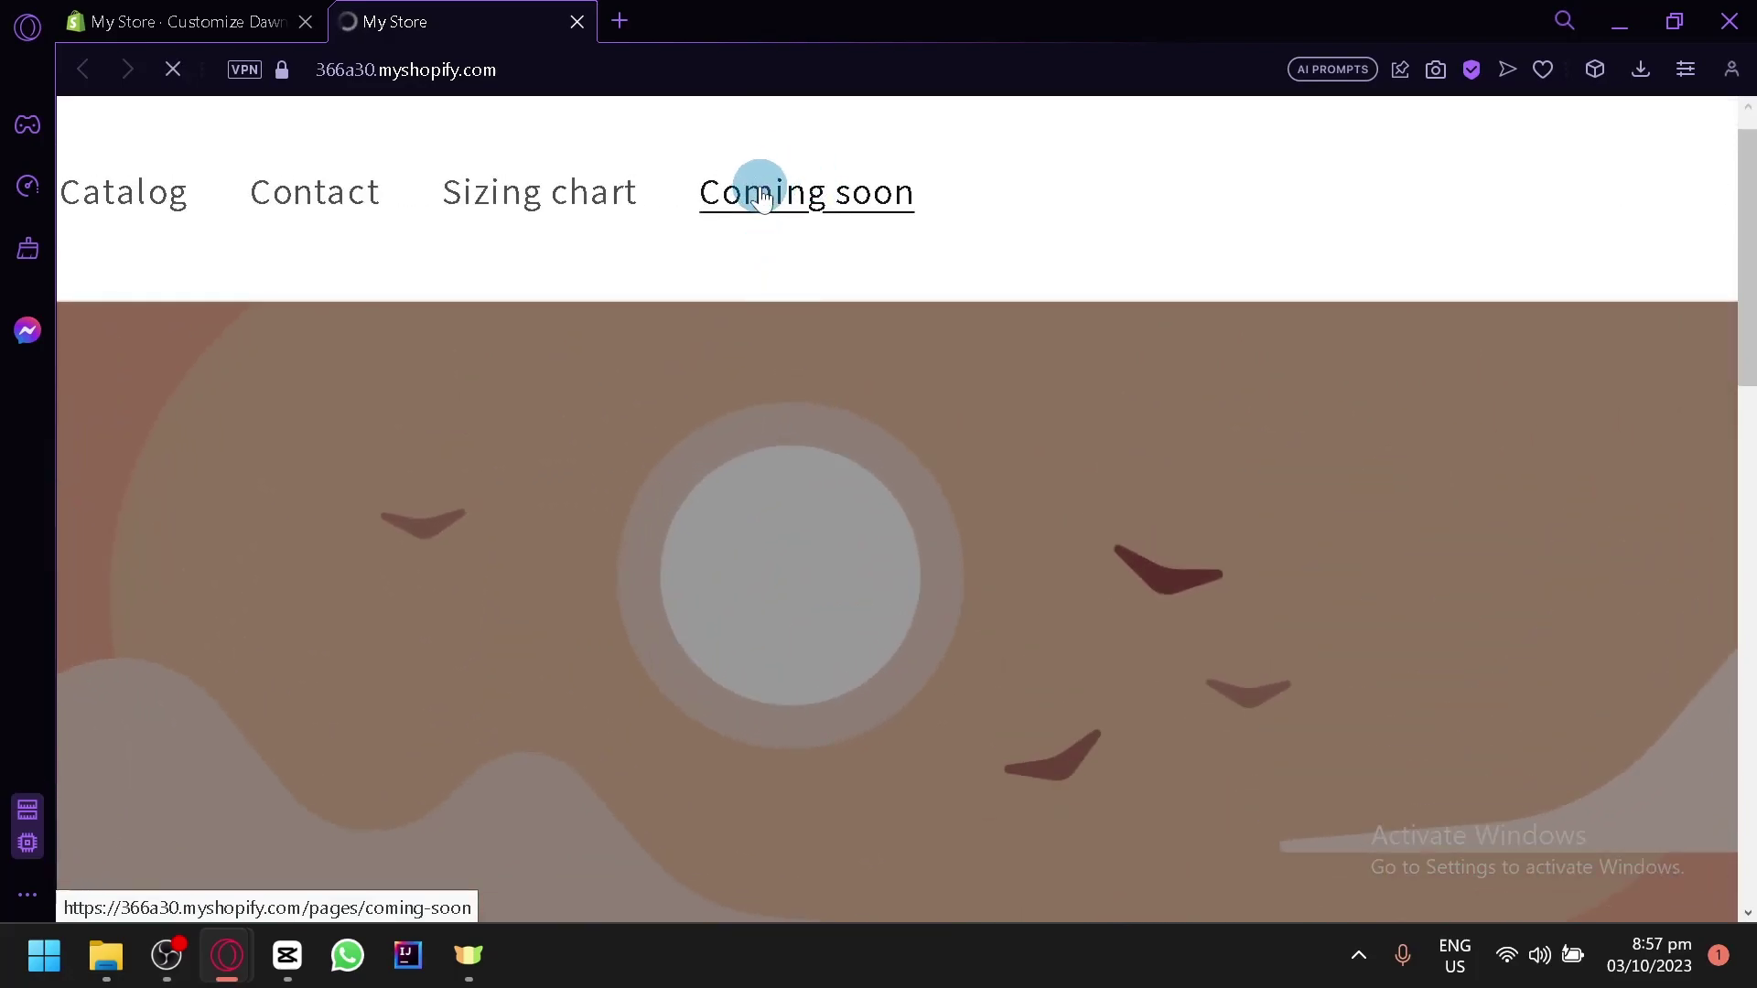
scroll(787, 415, "down", 10)
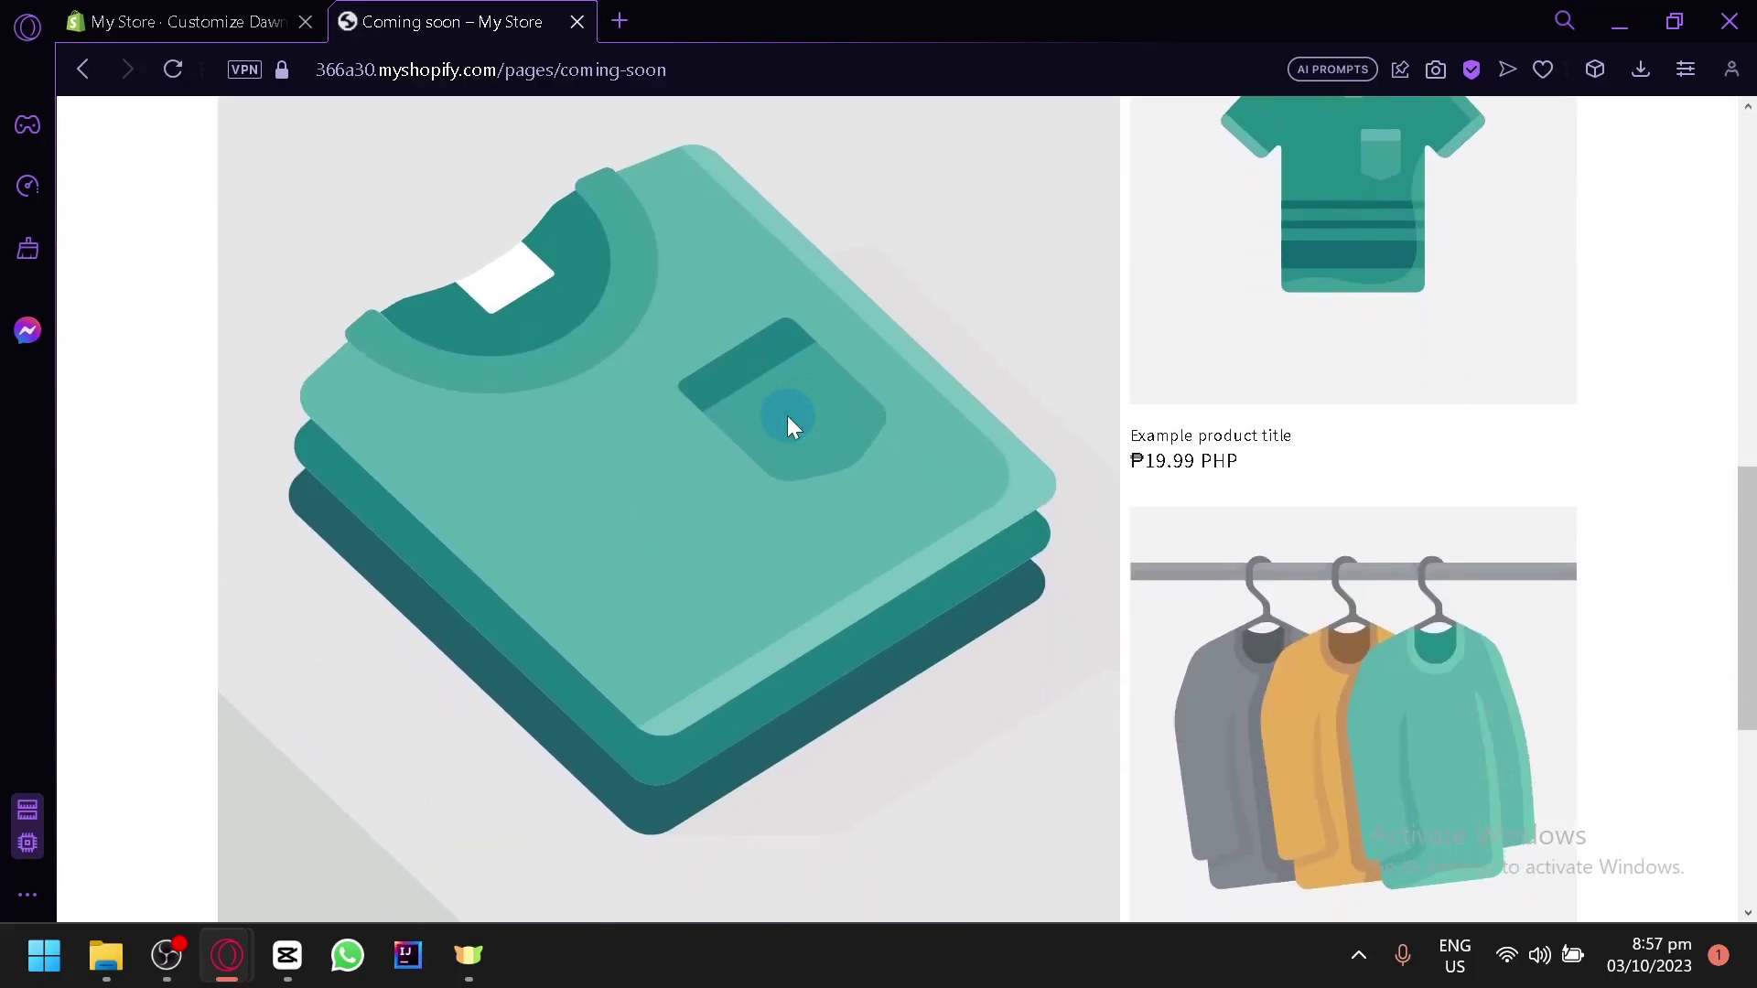
scroll(787, 415, "up", 10)
scroll(786, 416, "down", 4)
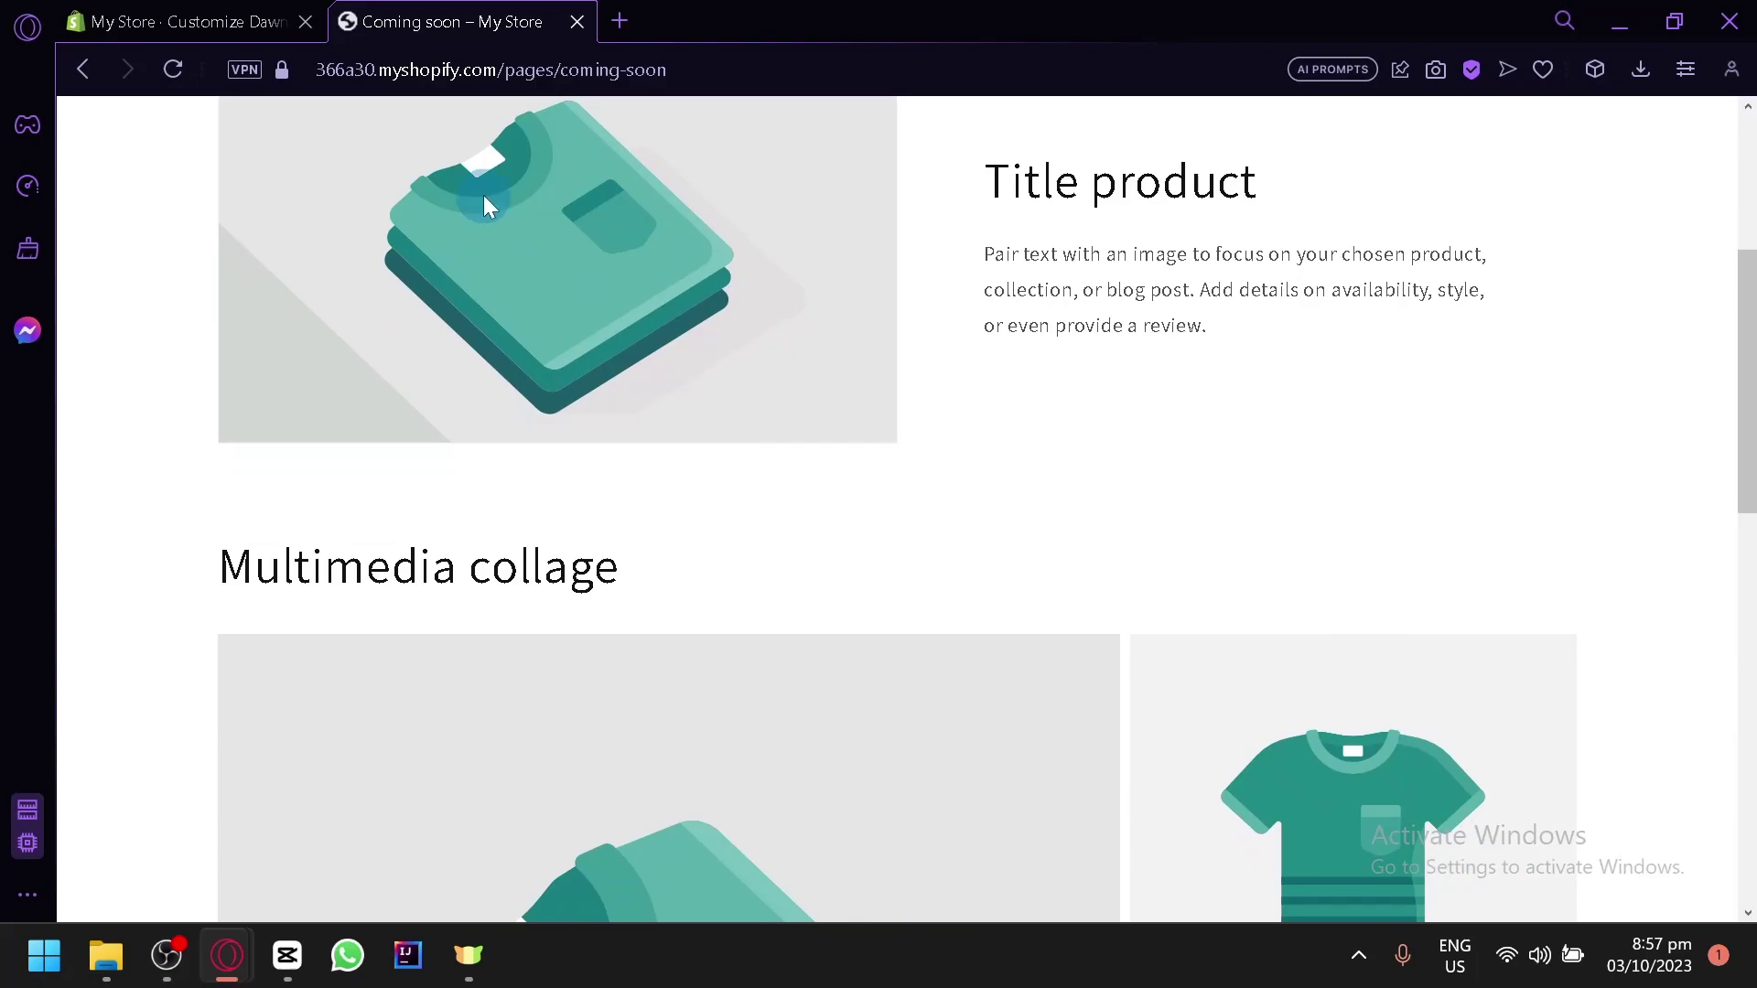
scroll(542, 399, "up", 1)
scroll(604, 512, "down", 9)
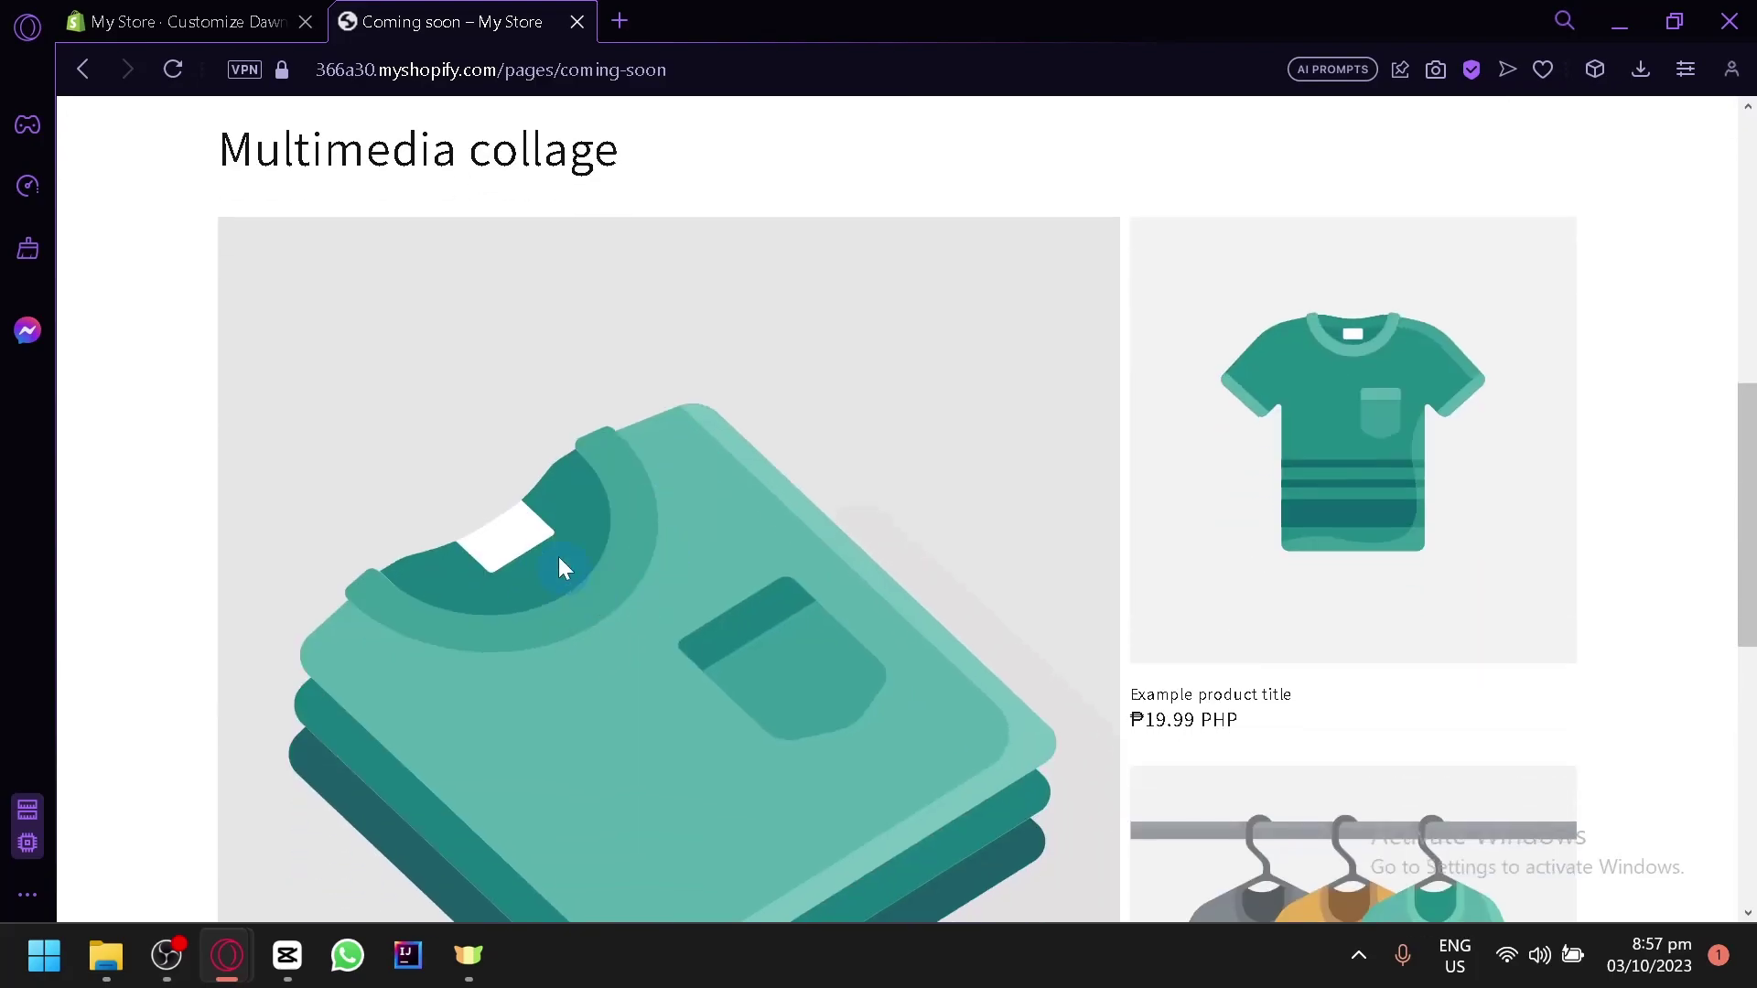
scroll(465, 430, "up", 5)
scroll(463, 466, "up", 7)
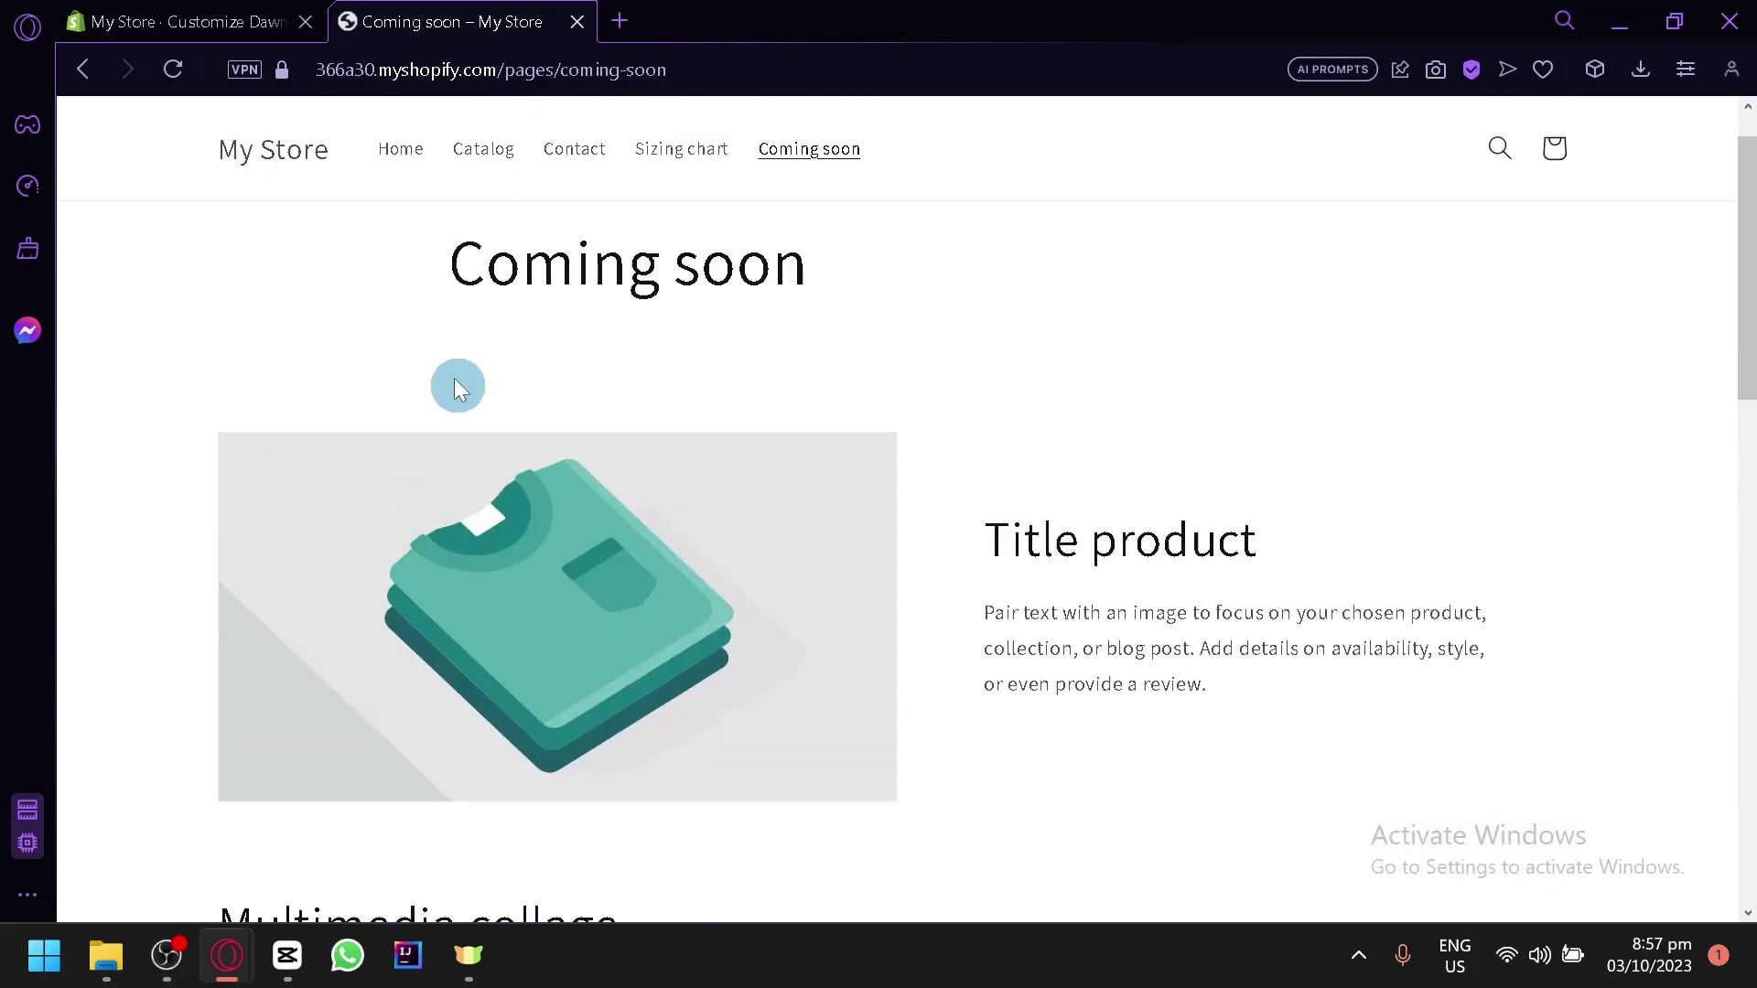
Return to the theme editor and exit it to the store's Themes page.
left_click(203, 14)
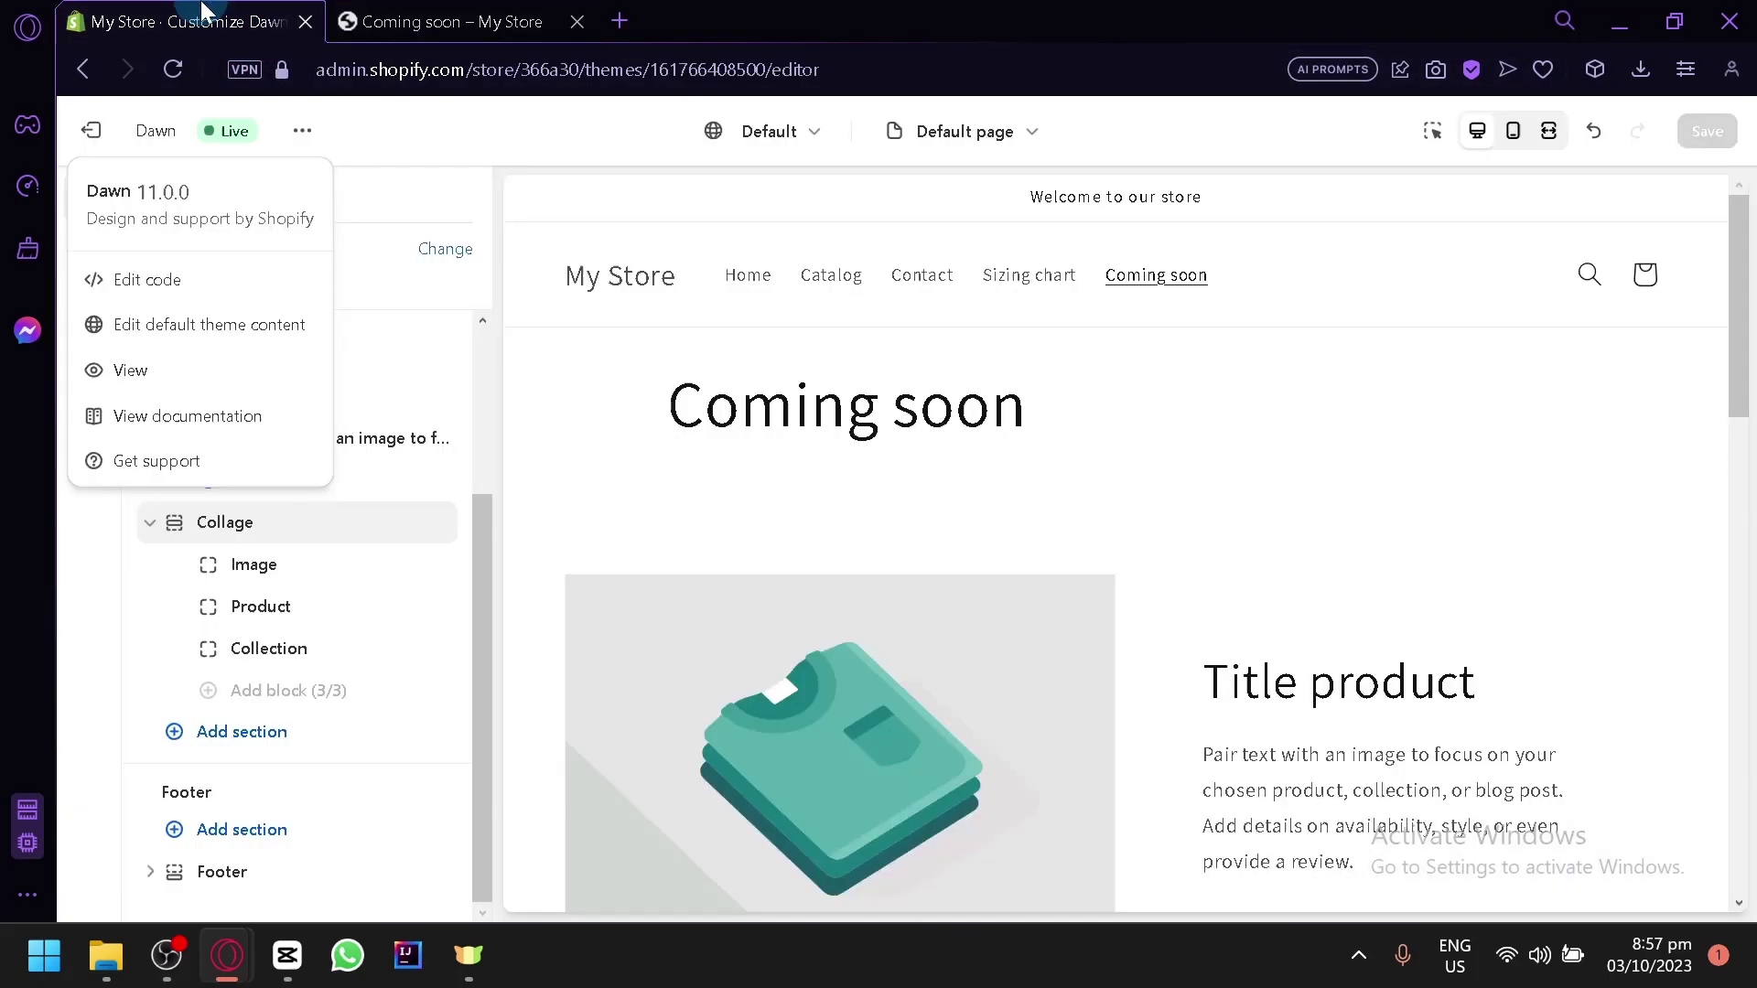
left_click(101, 133)
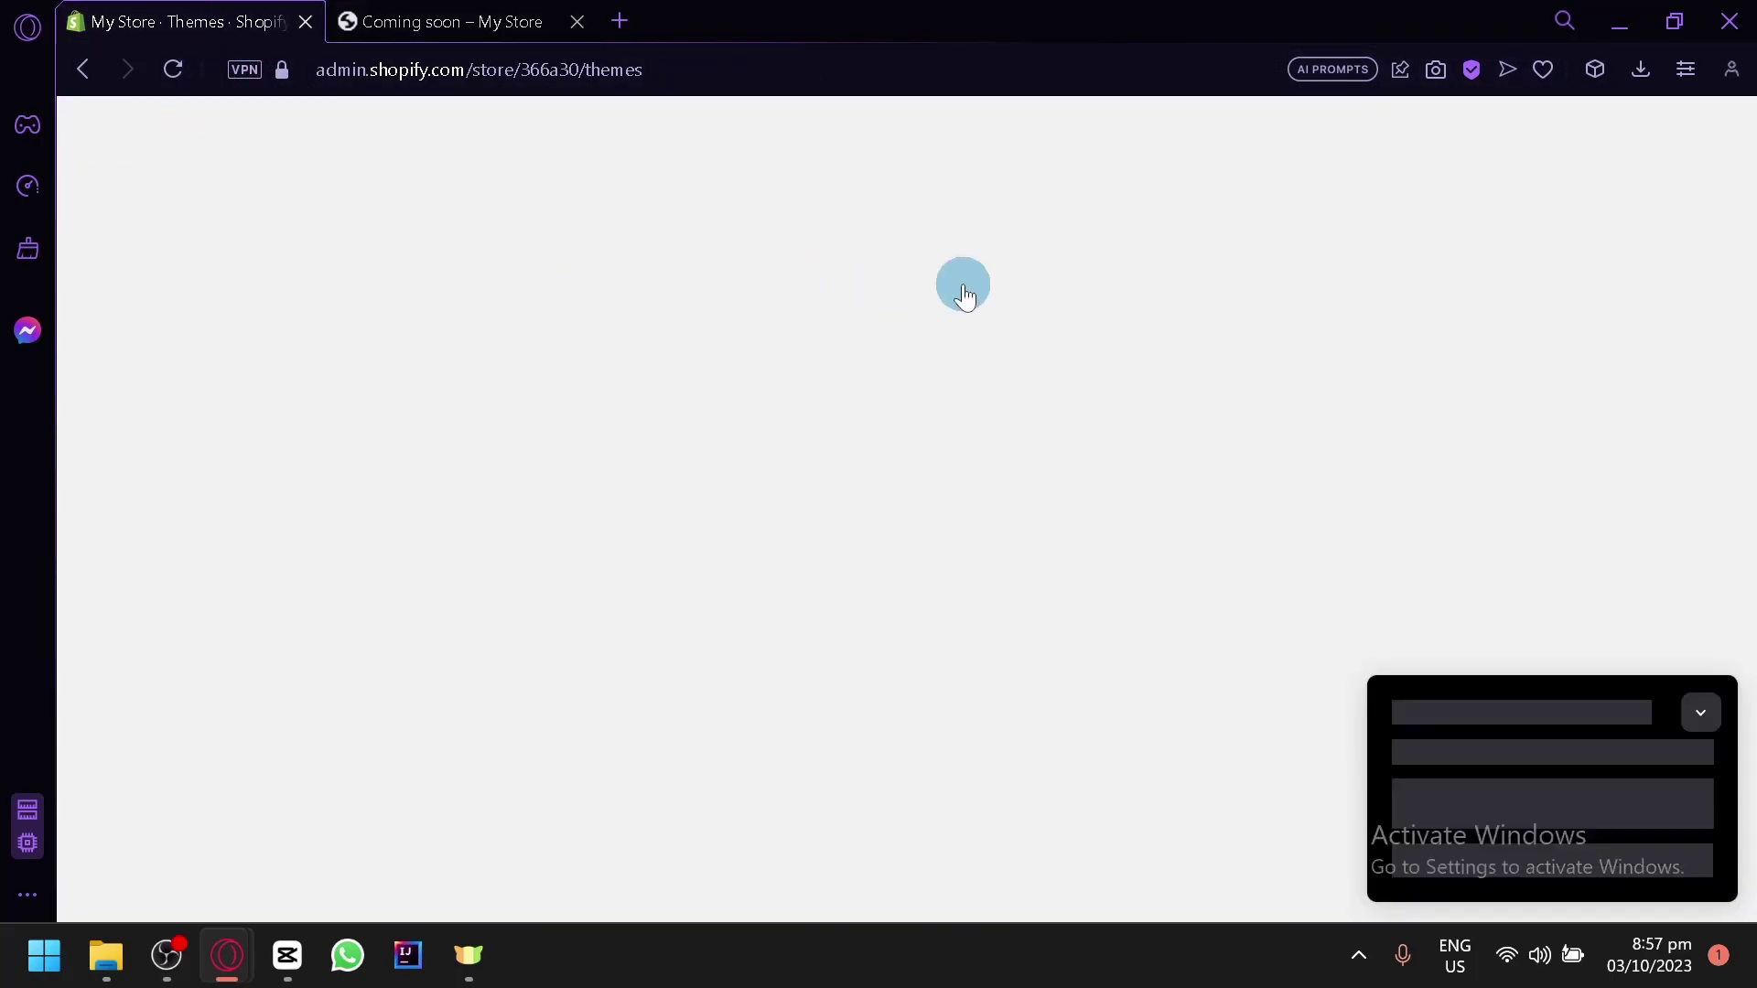